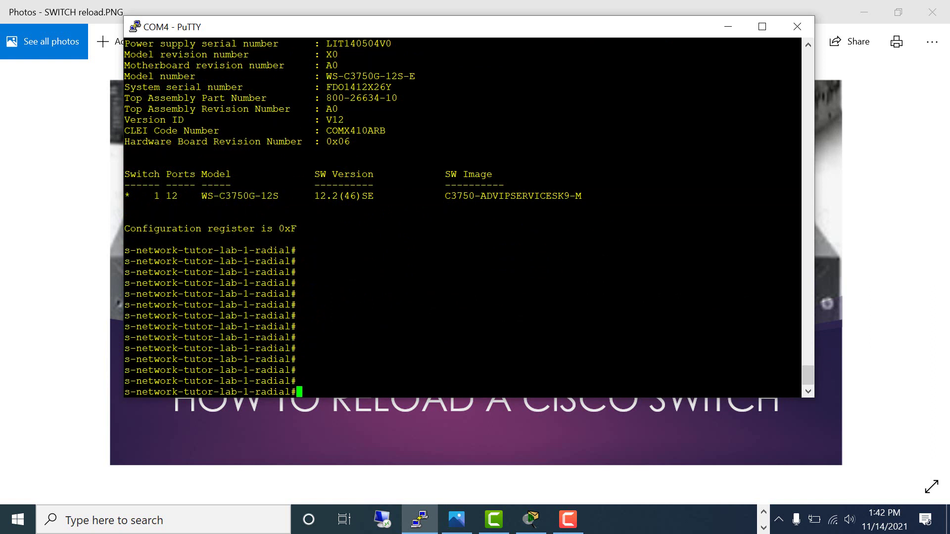
Step: Switch to the PuTTY console session and save the switch's running configuration with the wri command
left_click(155, 435)
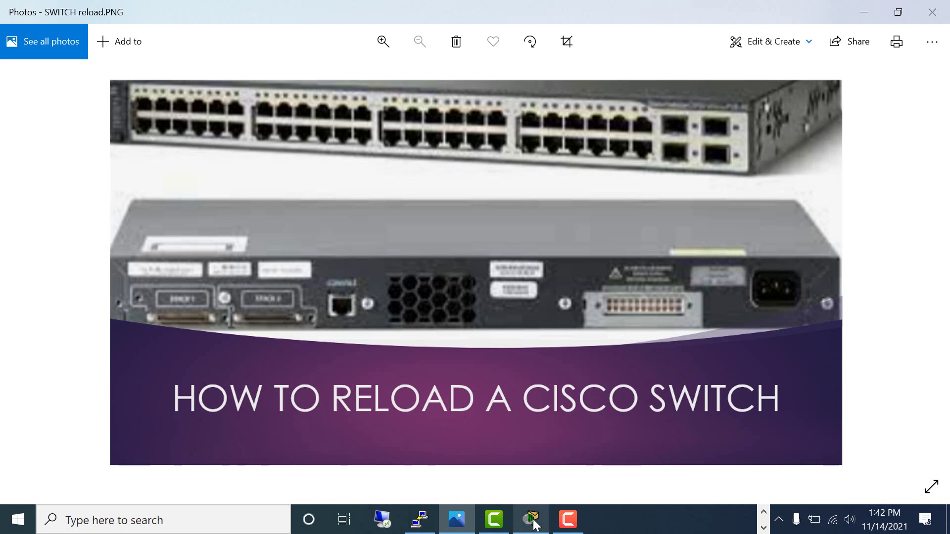
left_click(420, 520)
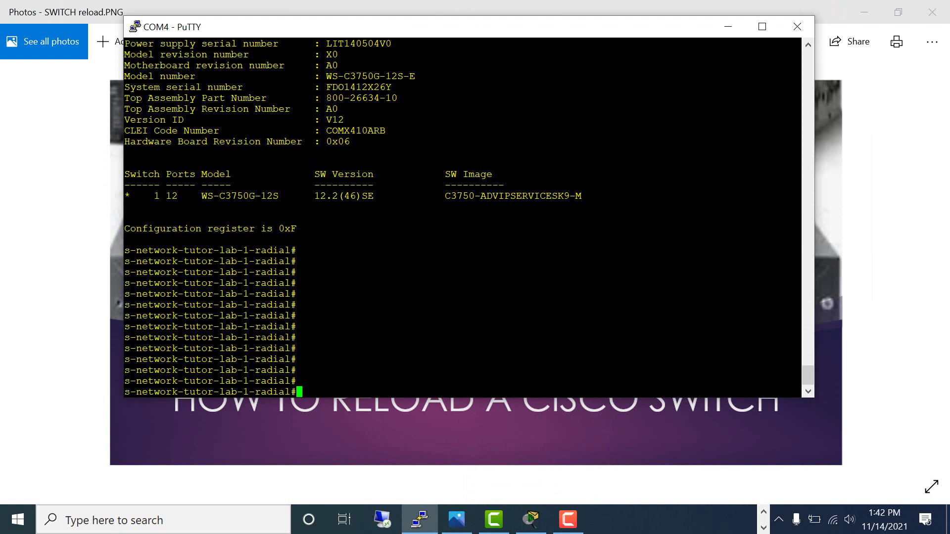
type("wri")
key("Return")
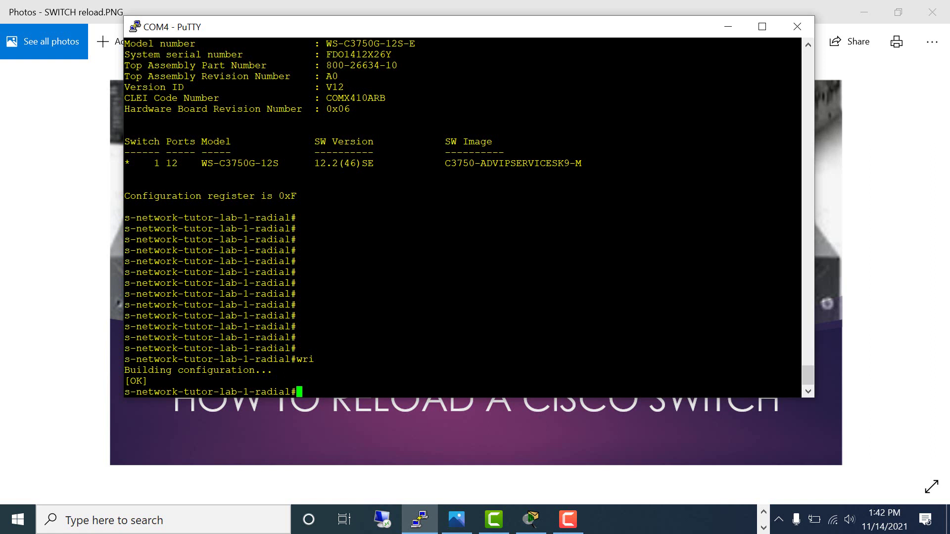
key("Return")
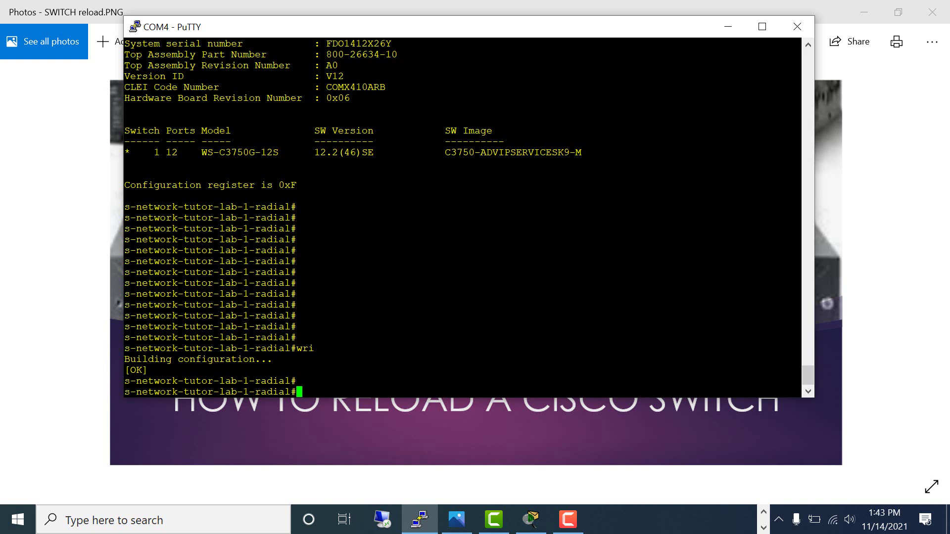
Step: Enter the reload command and list its available options with the built-in help
type("re")
key("Tab")
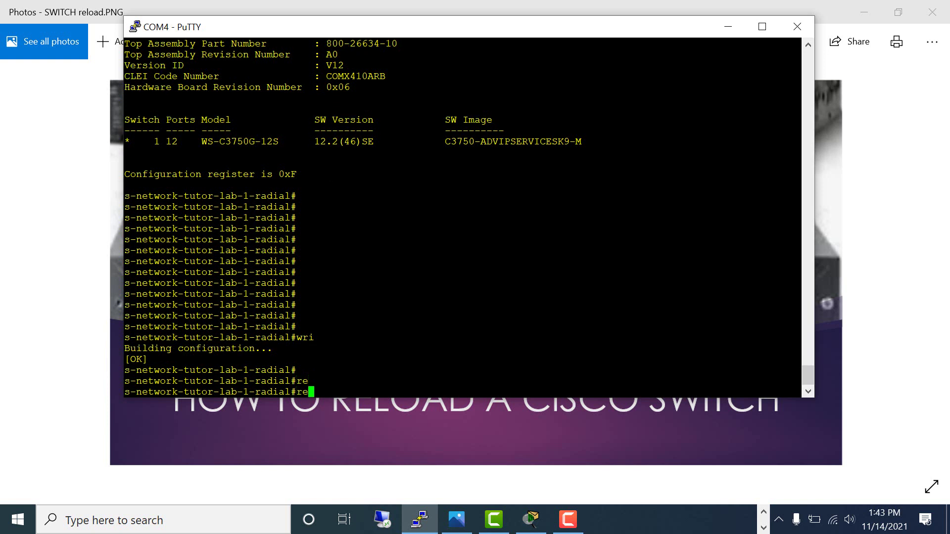
type("lo")
key("Tab")
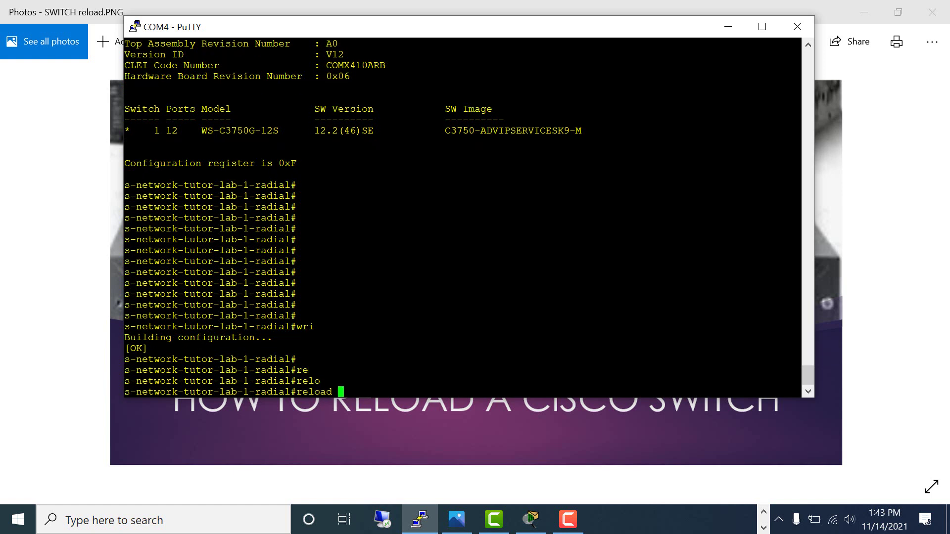
type("?")
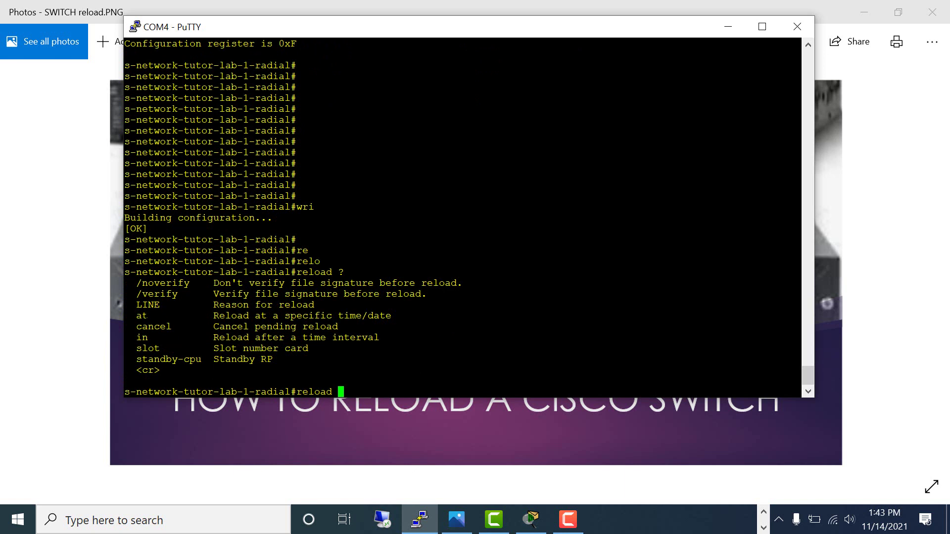
Step: Check the time format for reload at, schedule the switch reload at 1:44 and confirm it
type("at ?")
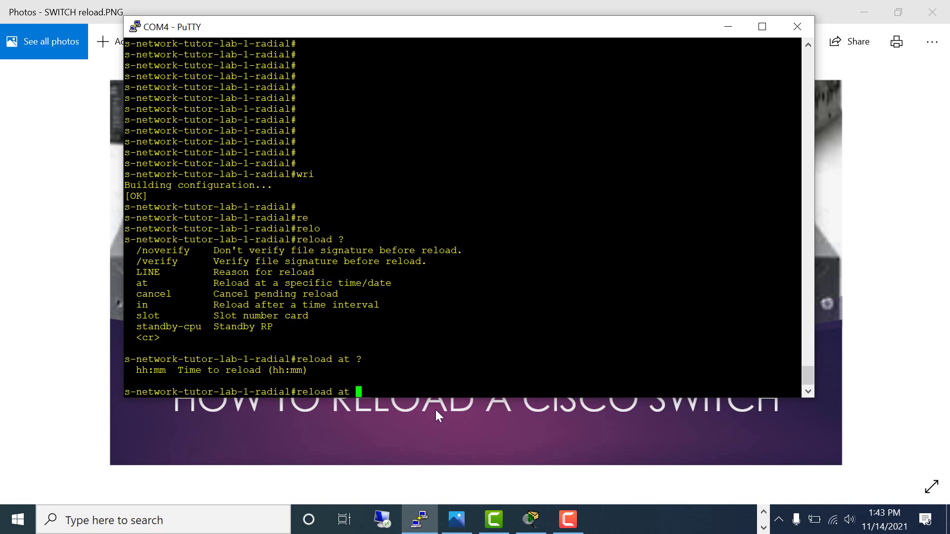
type("1:44")
key("Return")
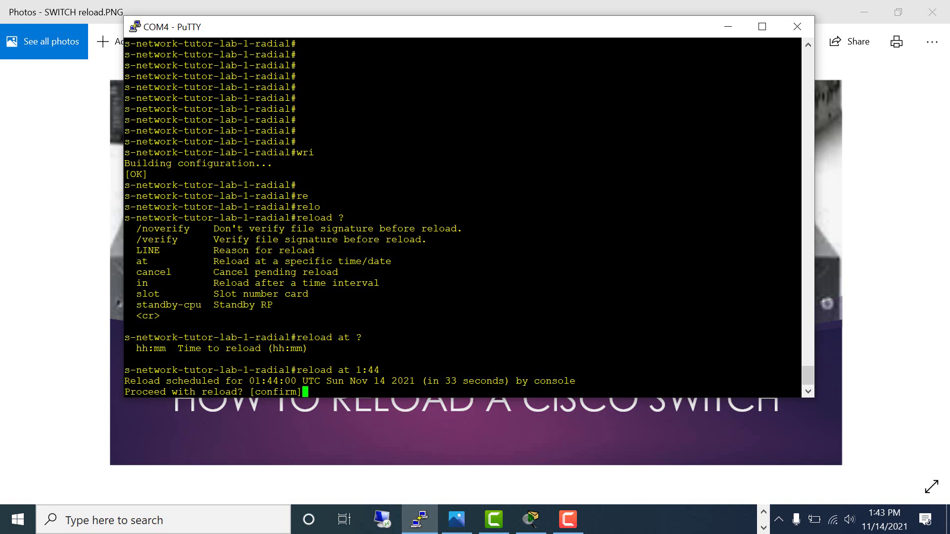
key("Return")
key("Return")
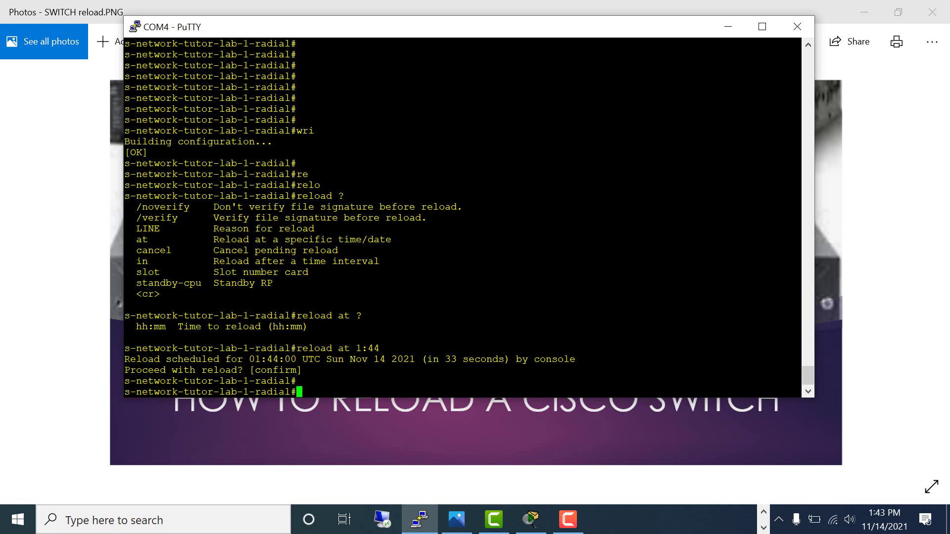
Step: Start the console session once the switch has booted and enter privileged EXEC mode with en
left_click(319, 63)
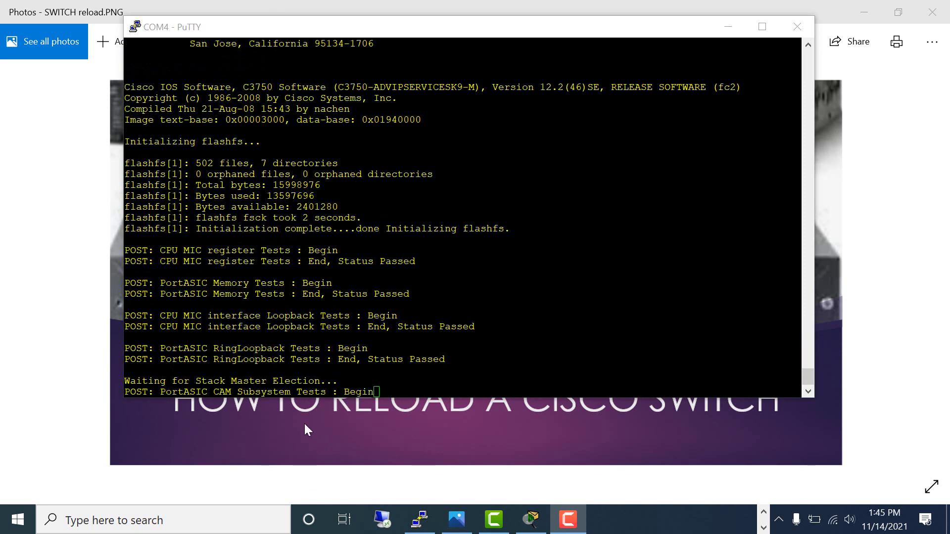
left_click_drag(125, 381, 344, 381)
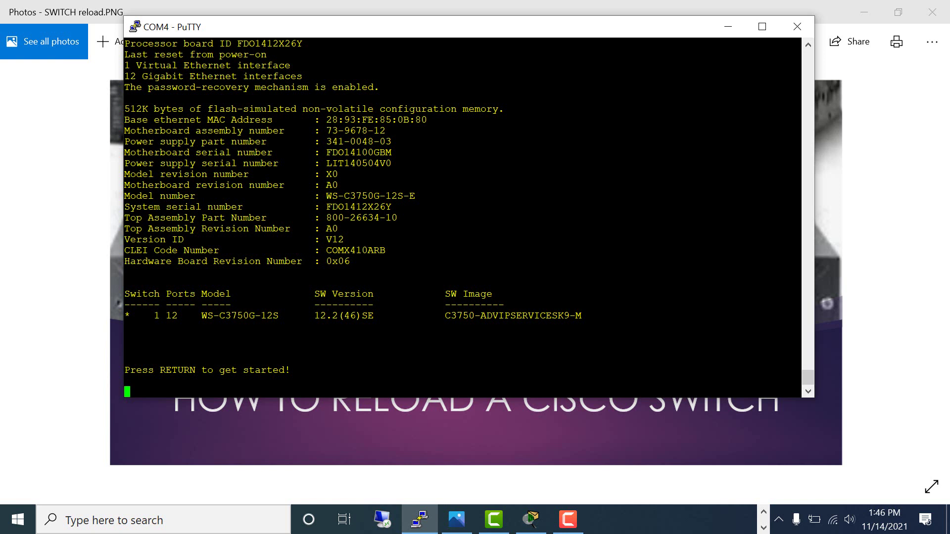
key("Return")
key("Return")
key("Return")
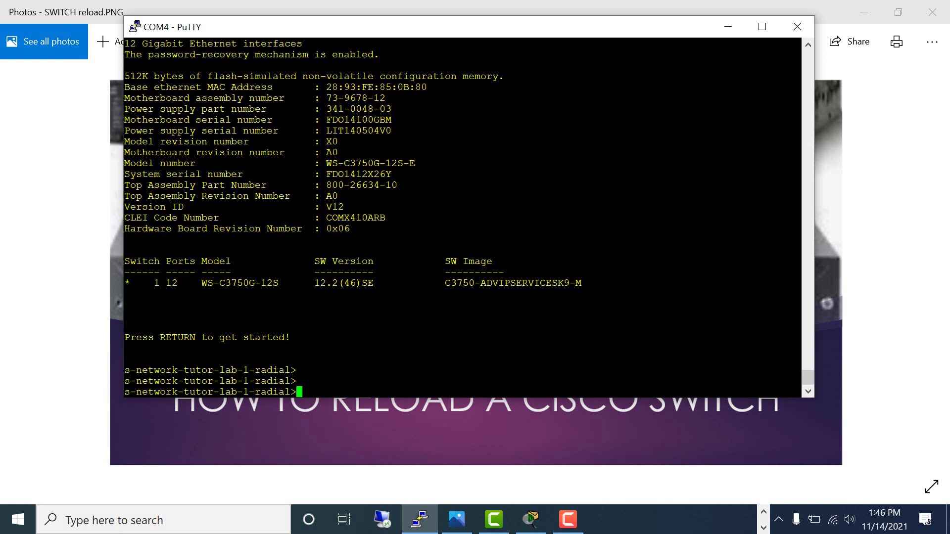
type("en")
key("Return")
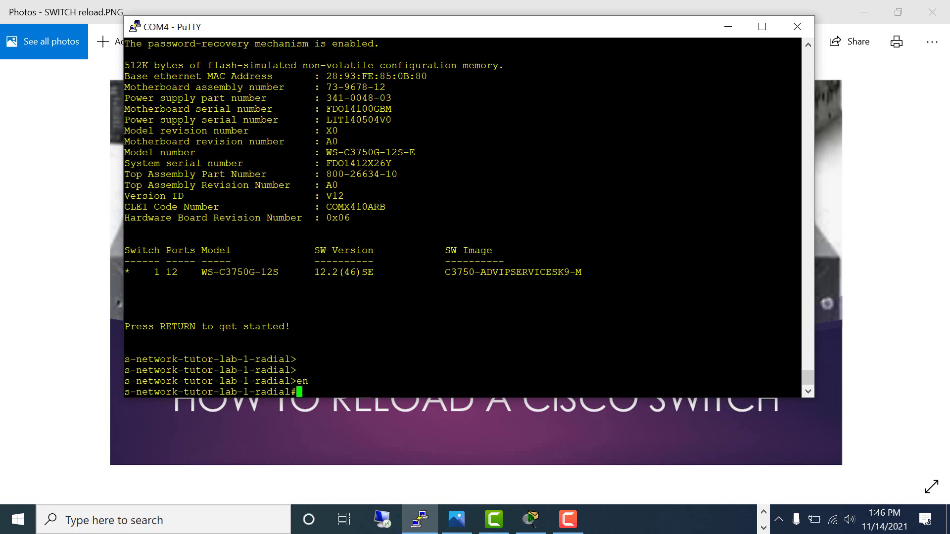
key("Return")
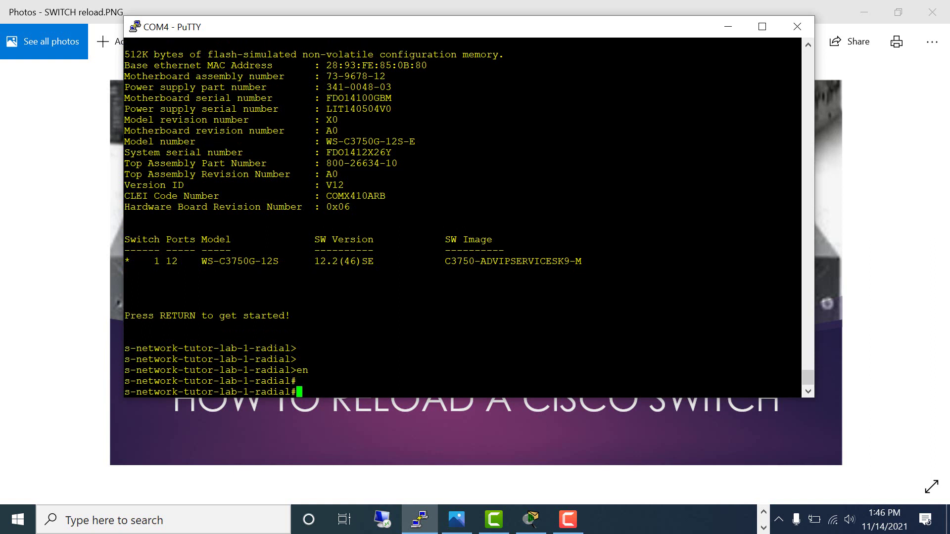
Step: Run sh version on the switch and highlight the line stating how the system returned to ROM
type("sh")
key("Left")
key("Left")
key("Left")
key("Tab")
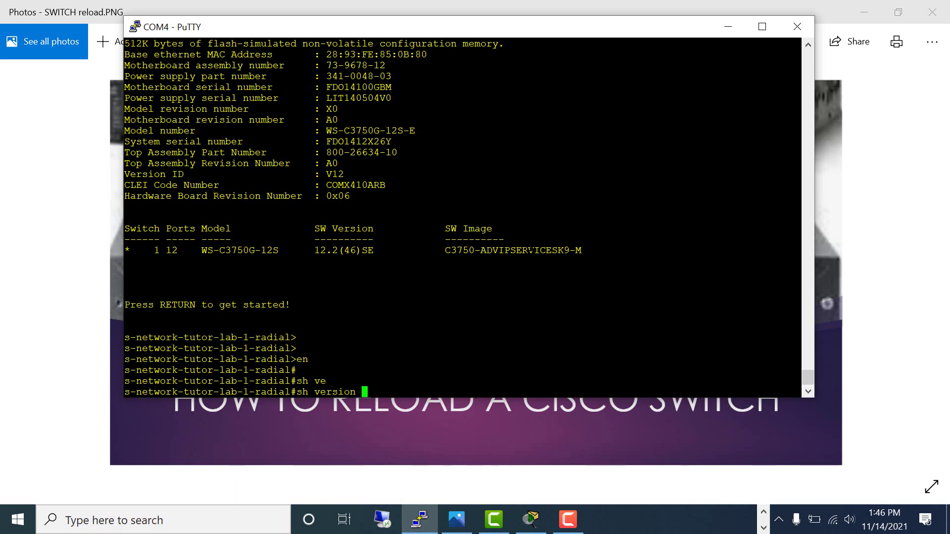
key("Return")
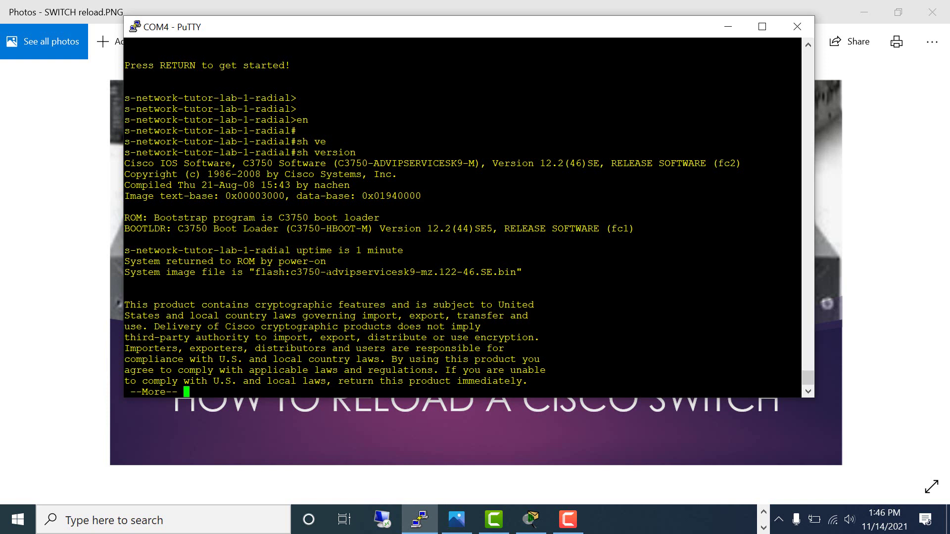
left_click_drag(126, 261, 313, 262)
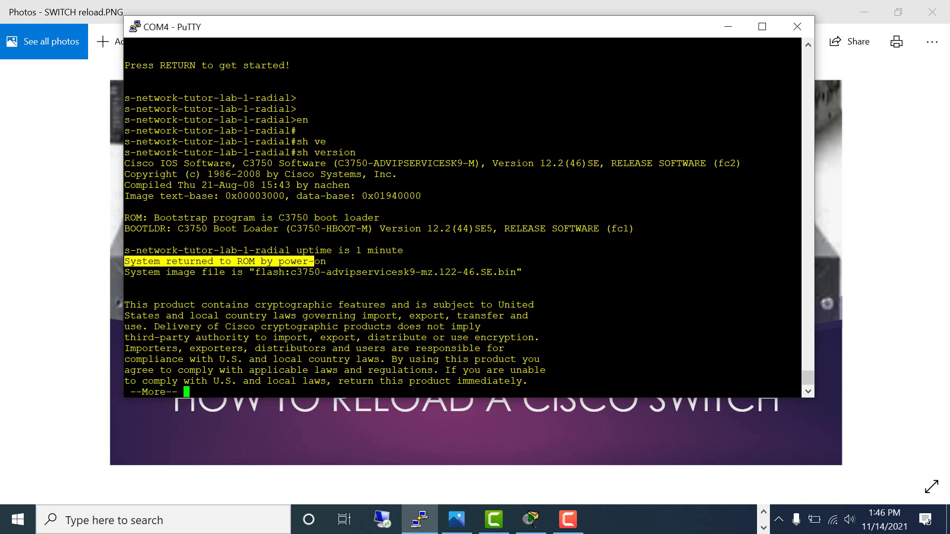
left_click(304, 320)
Step: Page through the rest of the version output, covering hardware details and configuration register, until the prompt returns
key("Return")
key("Return")
key("Return")
key("Return")
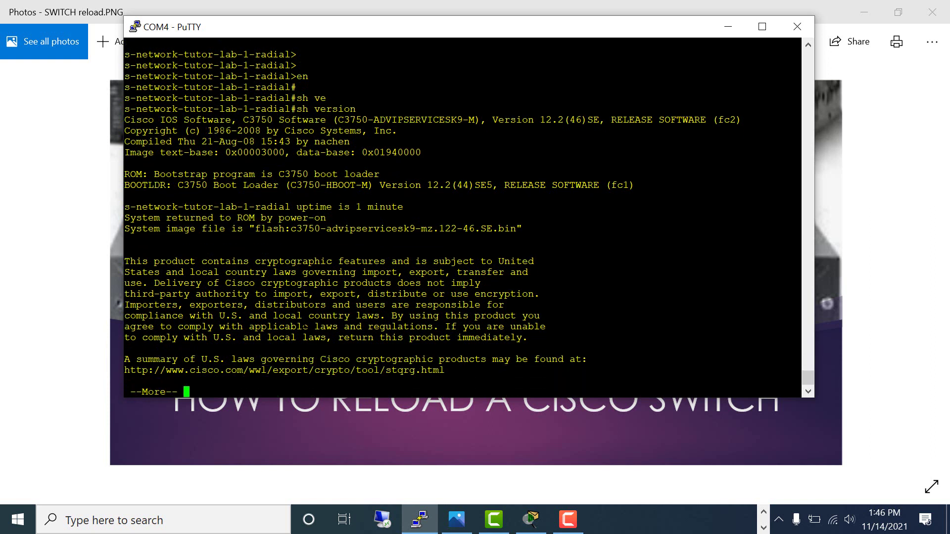
key("Return")
key("Return")
key("Return")
key("Return")
key("Return")
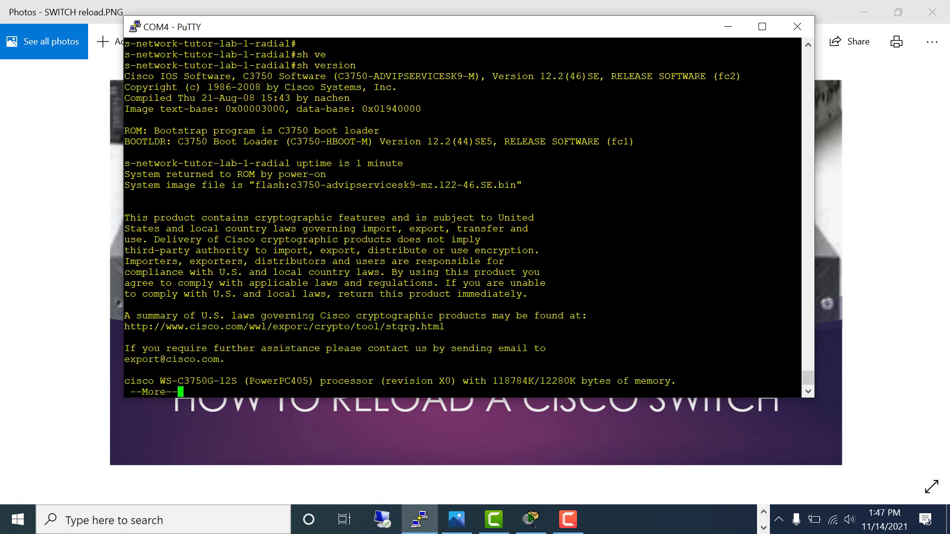
key("Return")
key("Return")
key("Return")
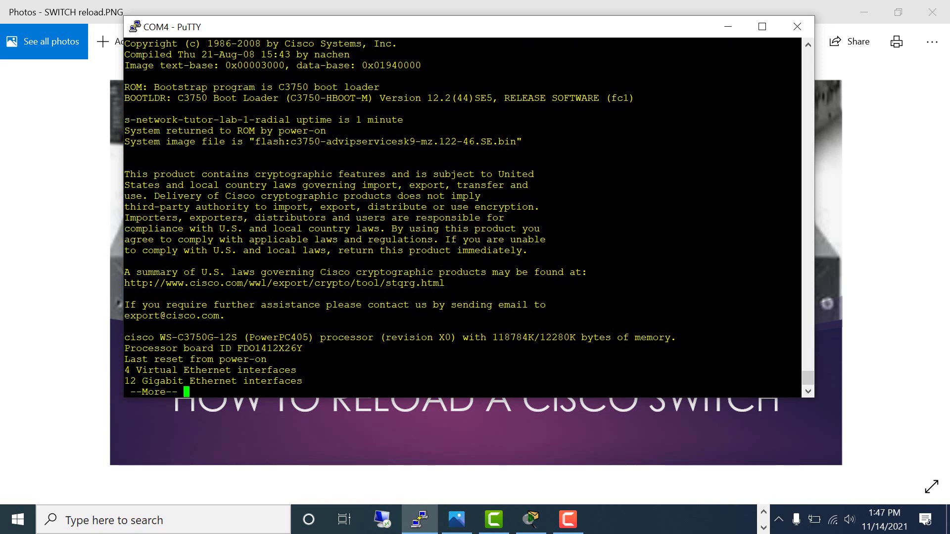
key("Return")
key("Return")
key("Return")
key("Return")
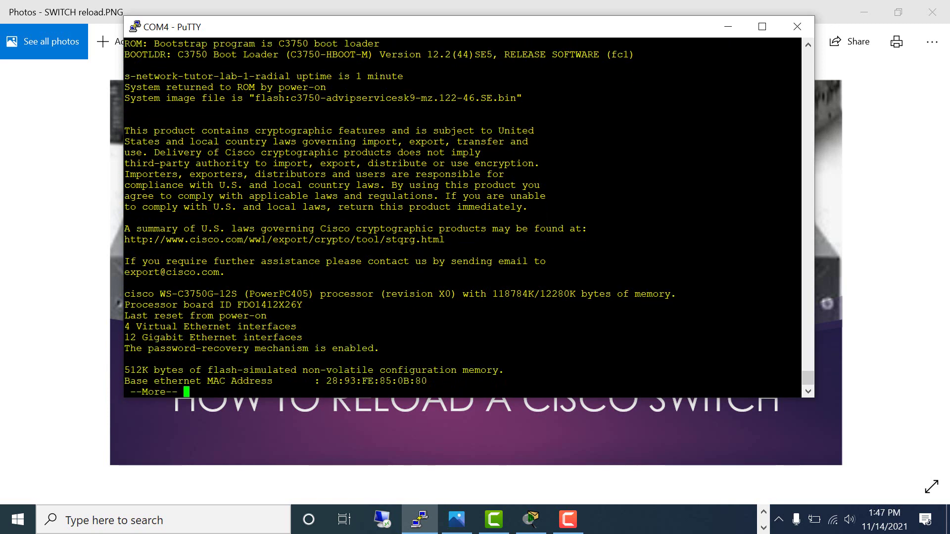
key("Return")
key("Return")
key("Return")
key("Return")
key("Return")
key("Return")
key("Return")
key("Return")
key("Return")
key("Return")
key("Return")
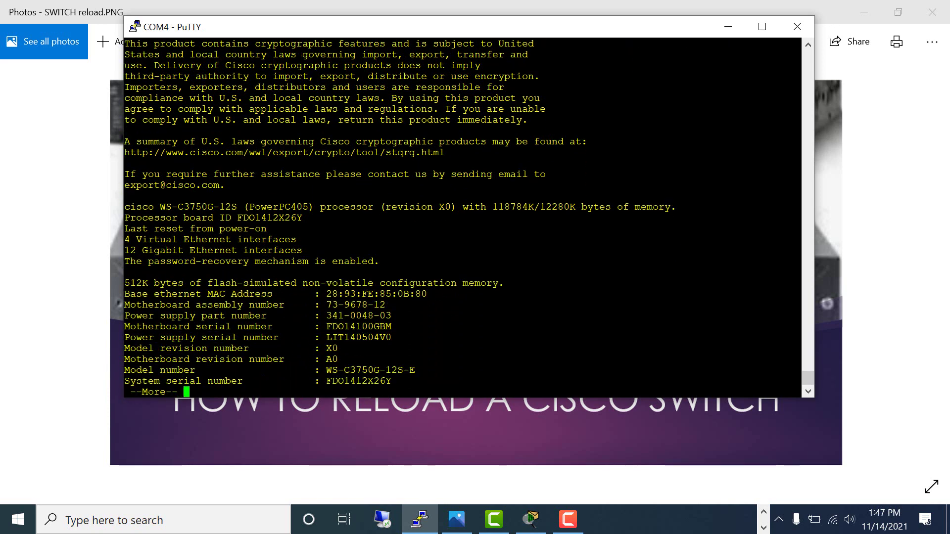
key("Return")
key("Return")
key("Return")
key("Return")
key("Return")
key("Return")
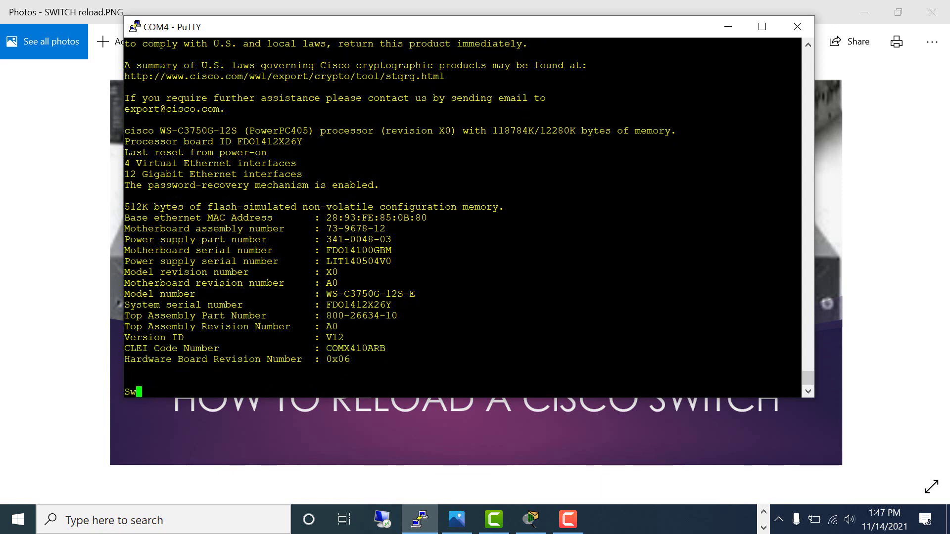
key("Return")
key("Return")
key("Return")
key("Return")
key("Return")
key("Return")
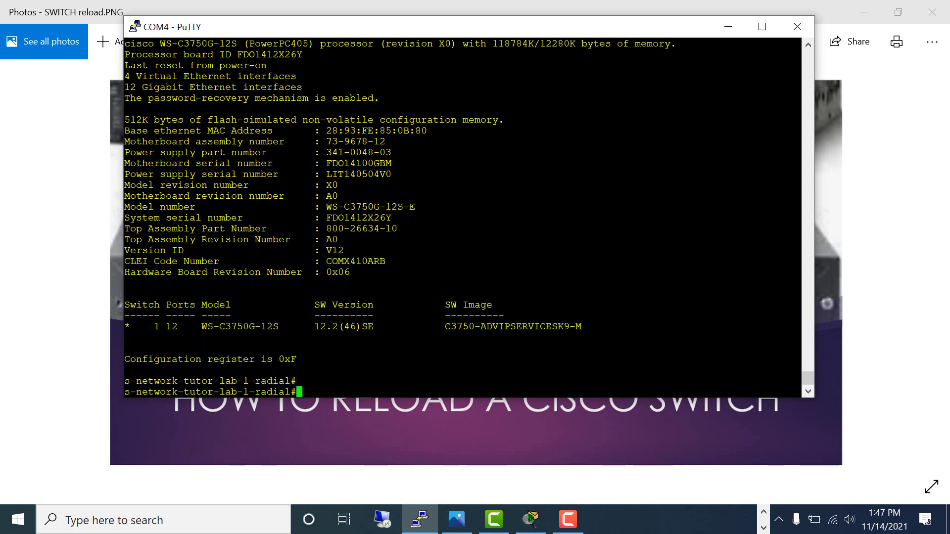
Step: Recheck the uptime and "System returned to ROM" lines in the version output and return to the prompt
scroll(463, 218, "up", 17)
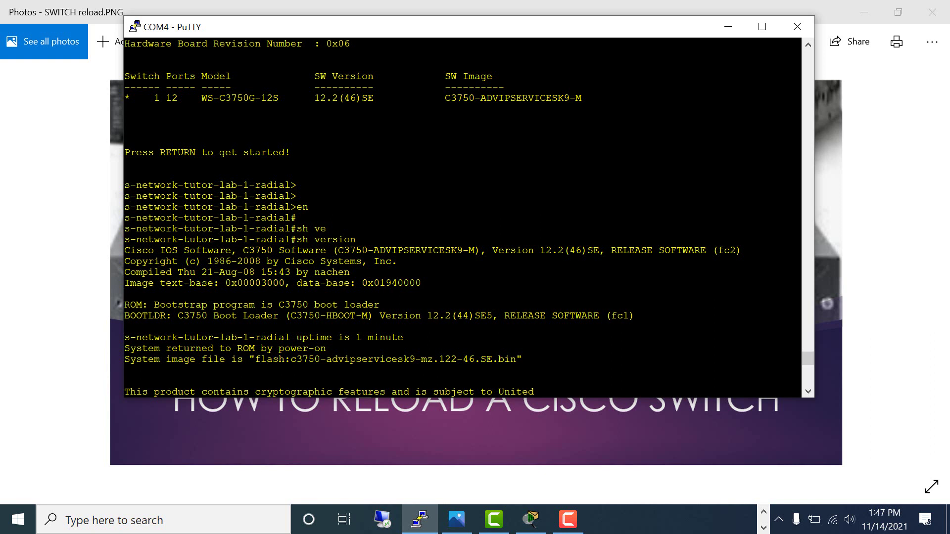
left_click_drag(799, 349, 323, 349)
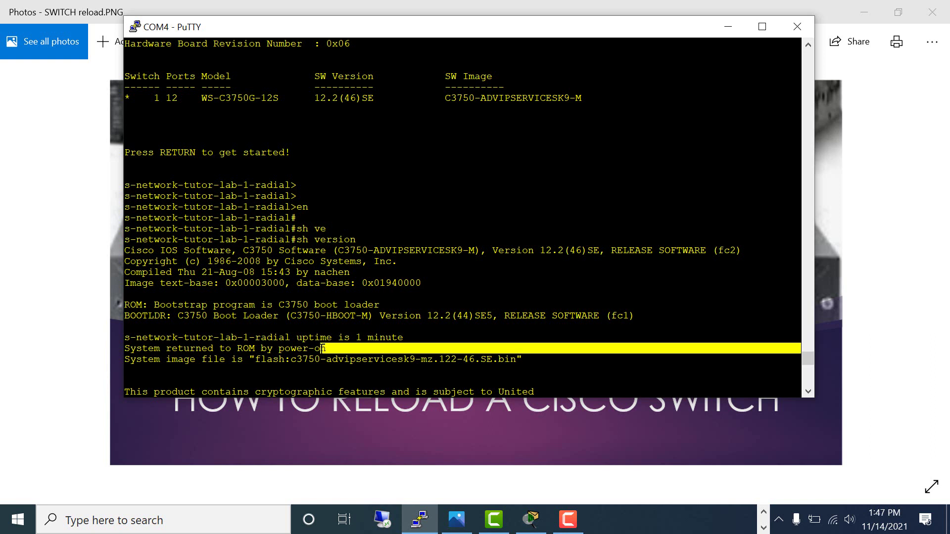
left_click(323, 348)
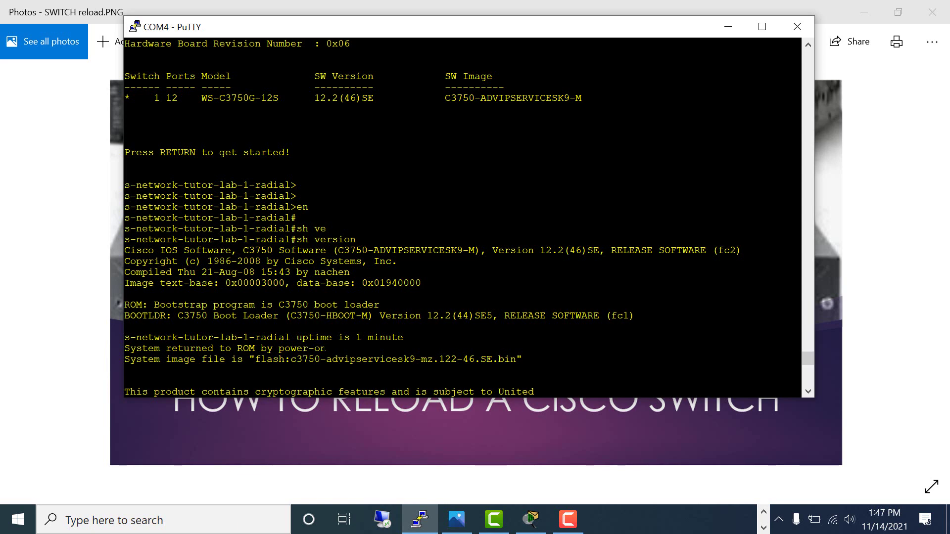
scroll(463, 218, "down", 16)
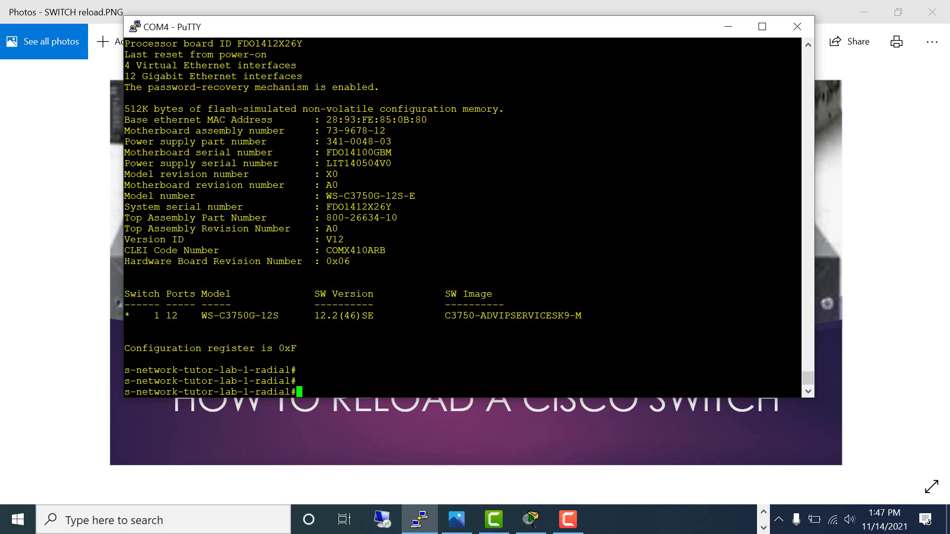
Step: Look up the argument format of reload at, and list all options of the reload command again
key("Return")
key("Return")
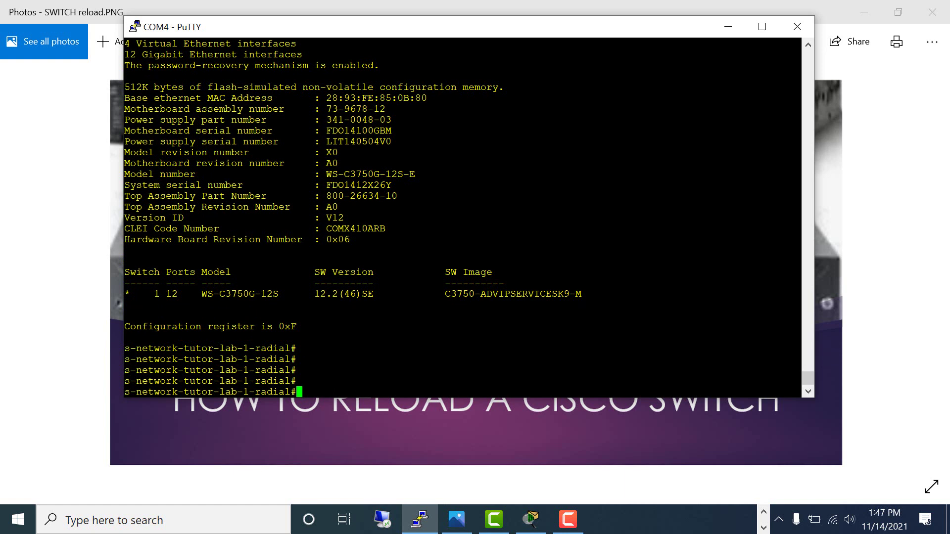
type("relo")
key("Tab")
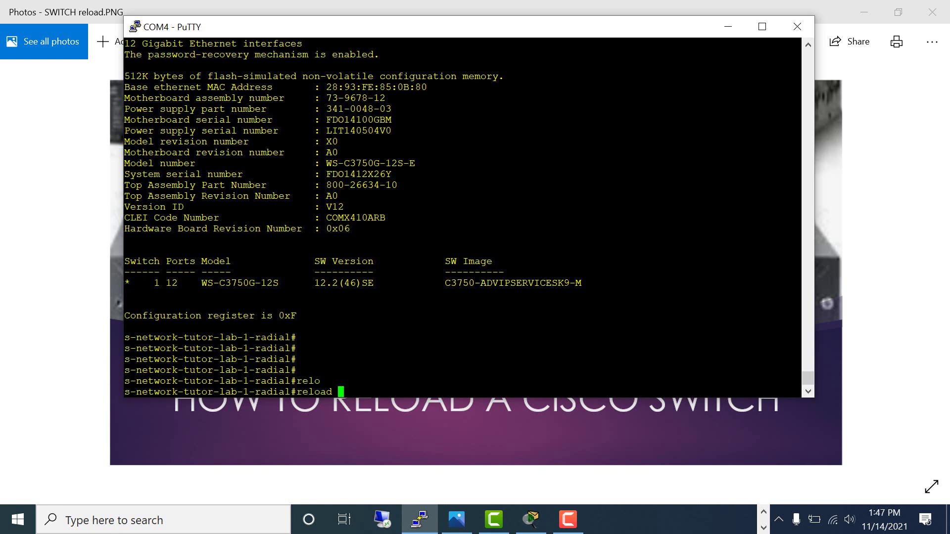
type("at ?")
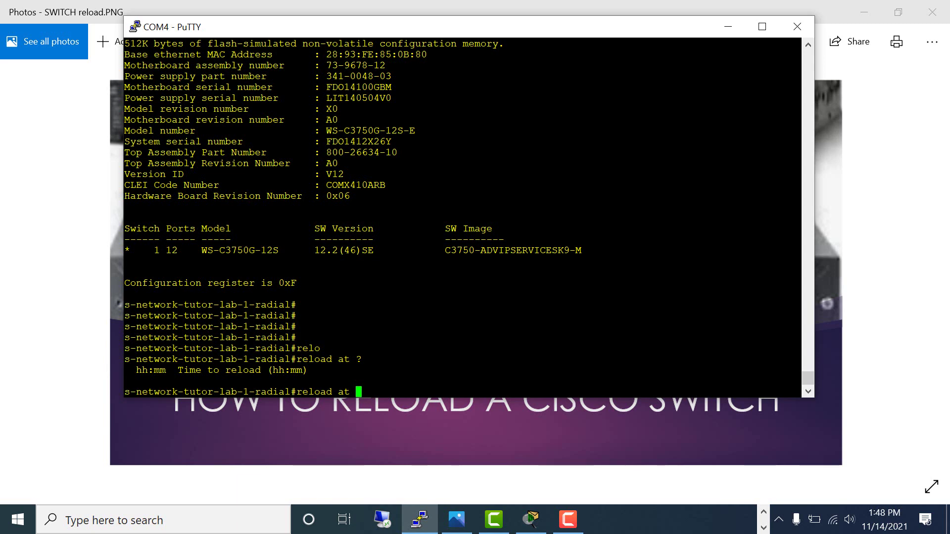
key("BackSpace")
key("BackSpace")
key("BackSpace")
type("?")
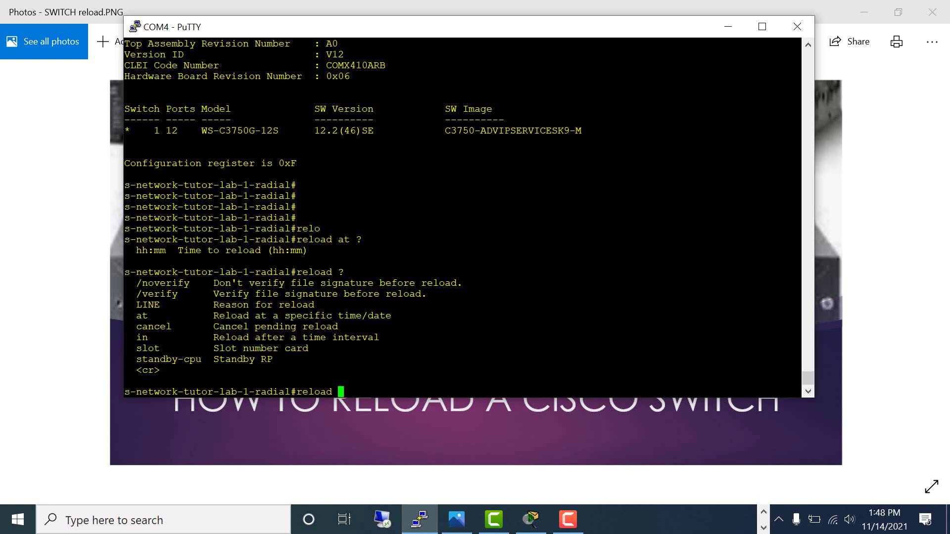
Step: Check the delay format of reload in, schedule a reload in 5 minutes and confirm it
type("in ?")
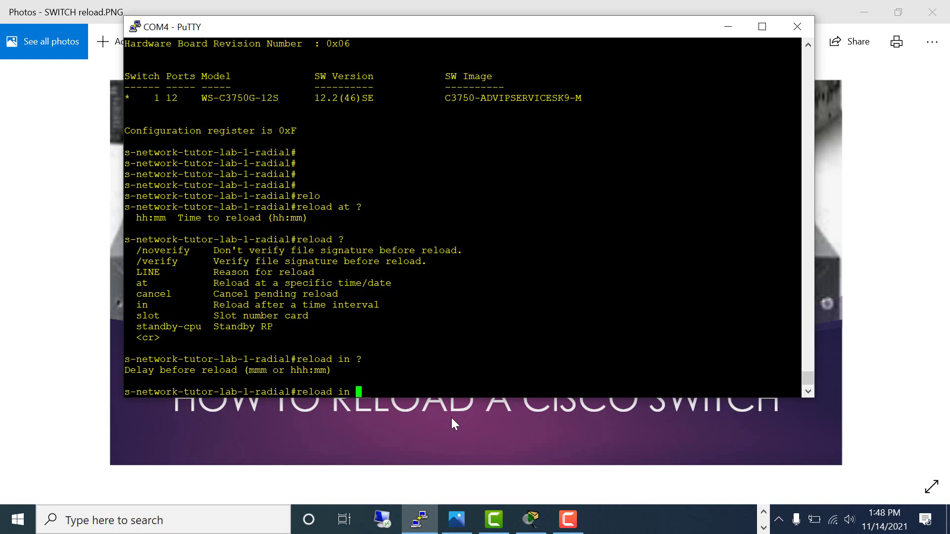
type("5")
key("Return")
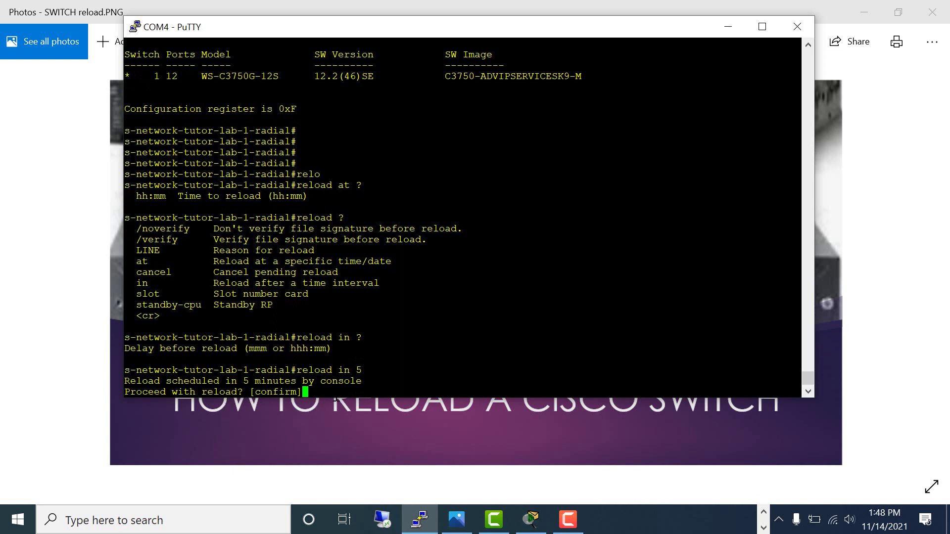
key("Return")
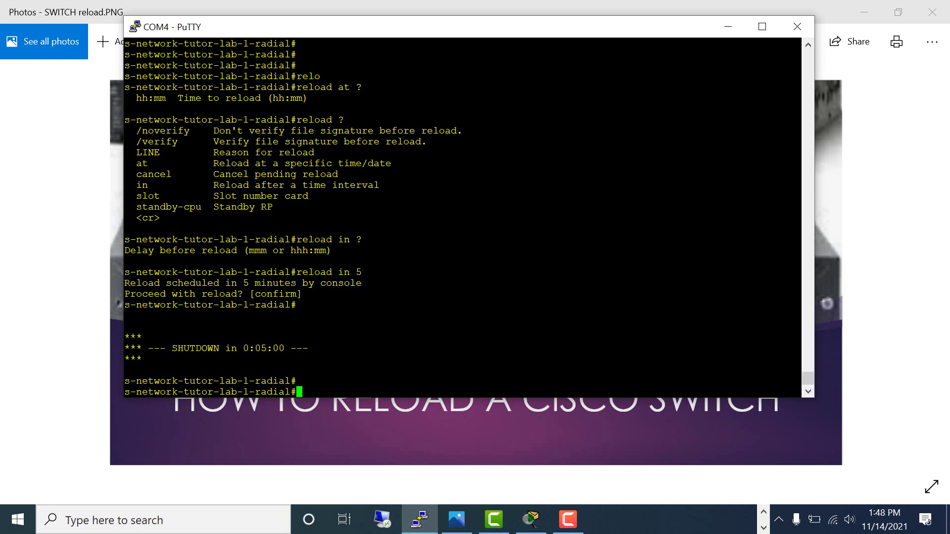
key("Return")
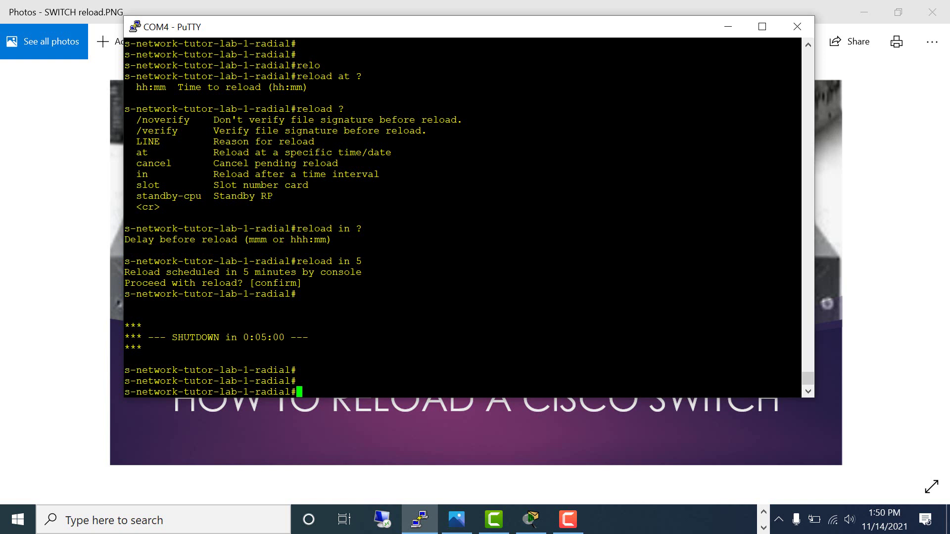
Step: Reload the switch immediately with the plain reload command and confirm it
key("Return")
key("Return")
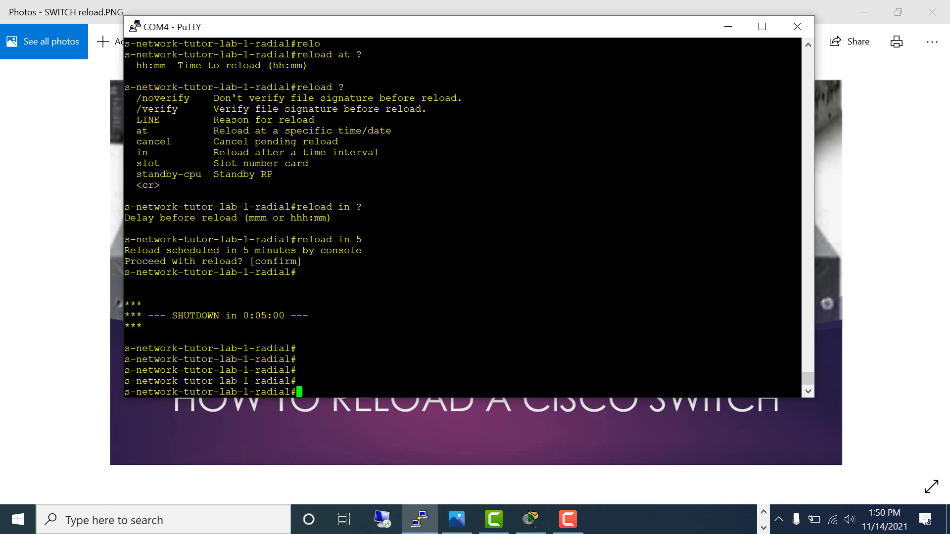
type("relo")
key("Tab")
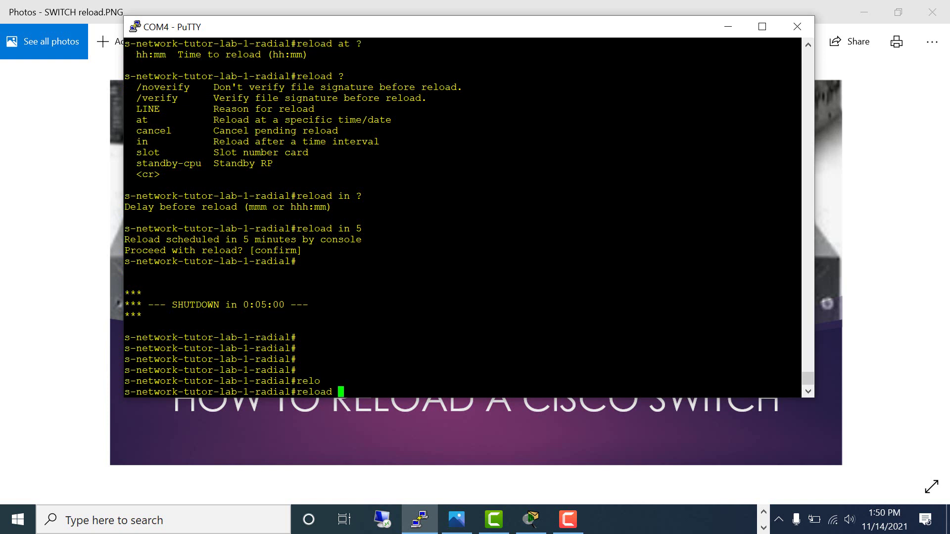
key("Return")
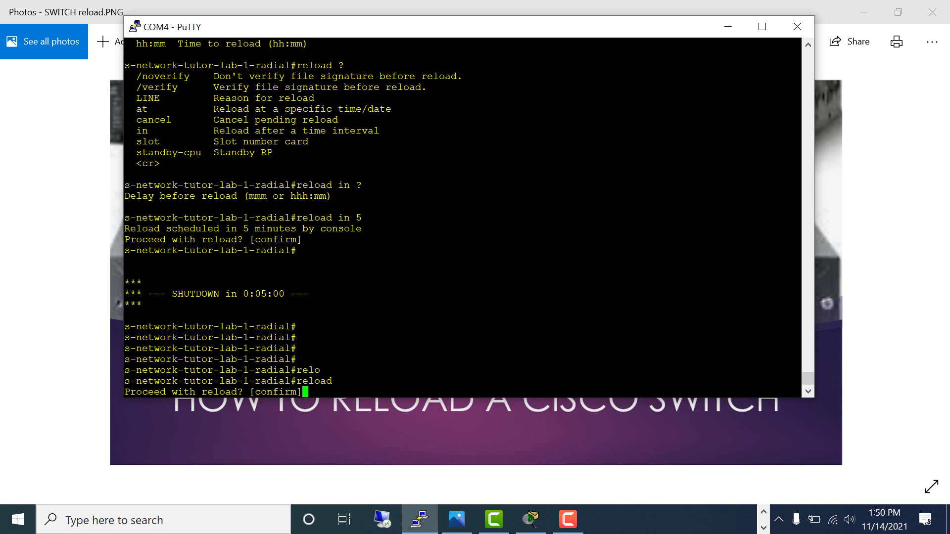
key("Return")
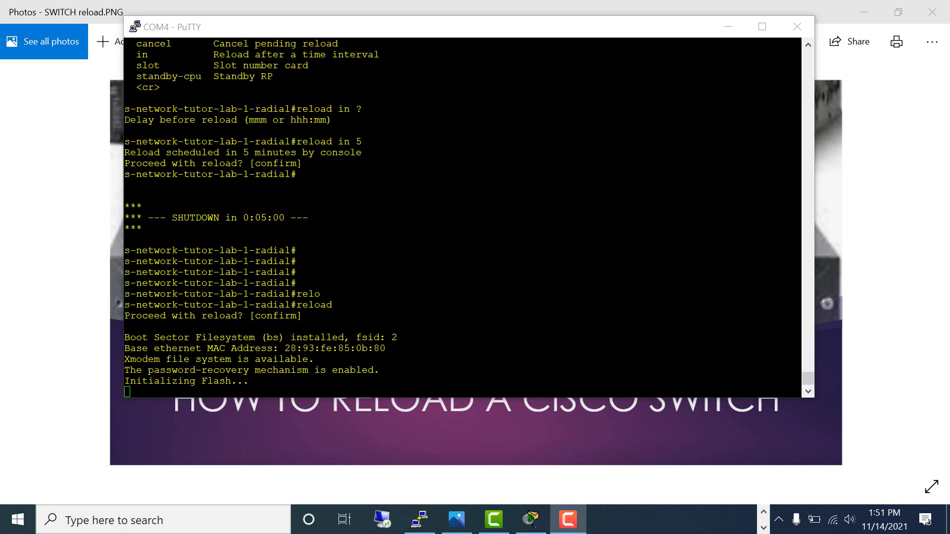
Step: Return to the PuTTY console and enter privileged EXEC mode with en at the Switch prompt
key("alt+Tab")
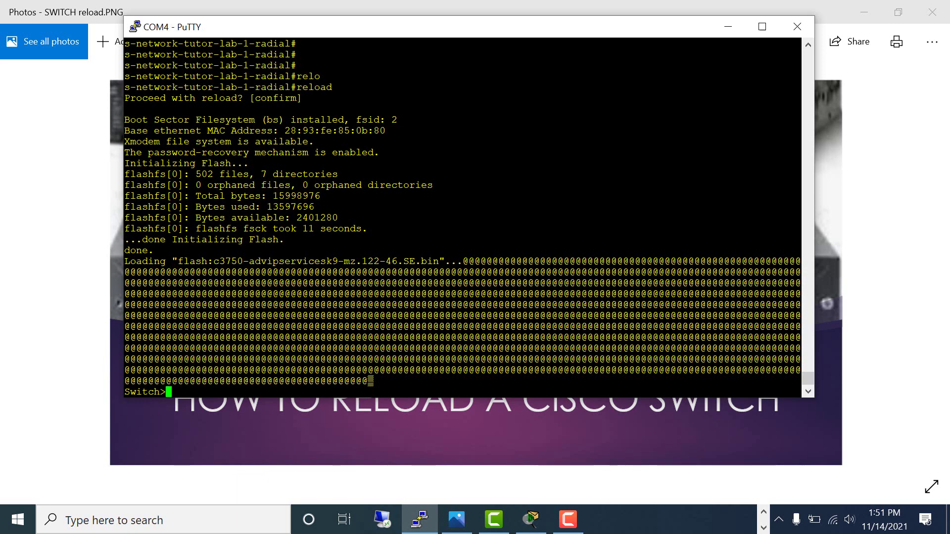
key("Return")
key("Return")
key("Return")
key("Return")
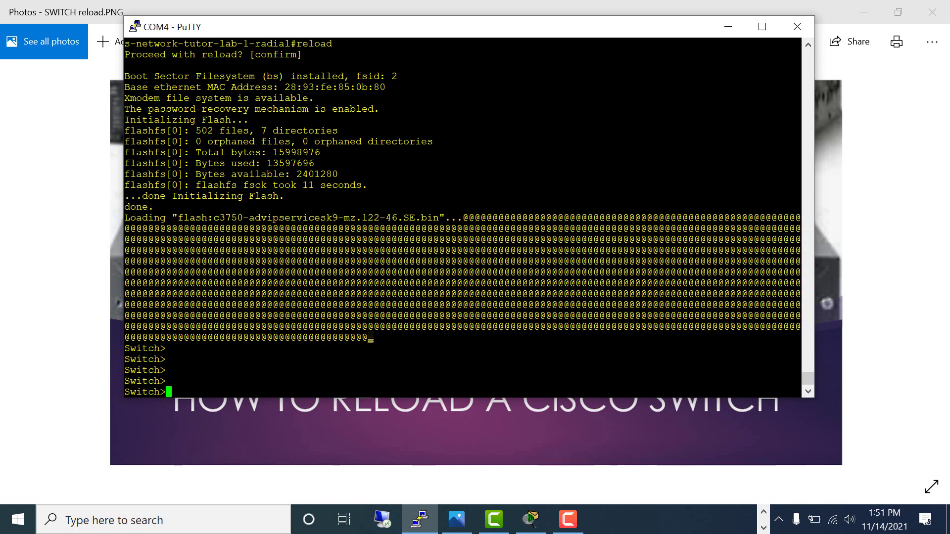
type("en")
key("Return")
key("Return")
key("Return")
key("Return")
key("Return")
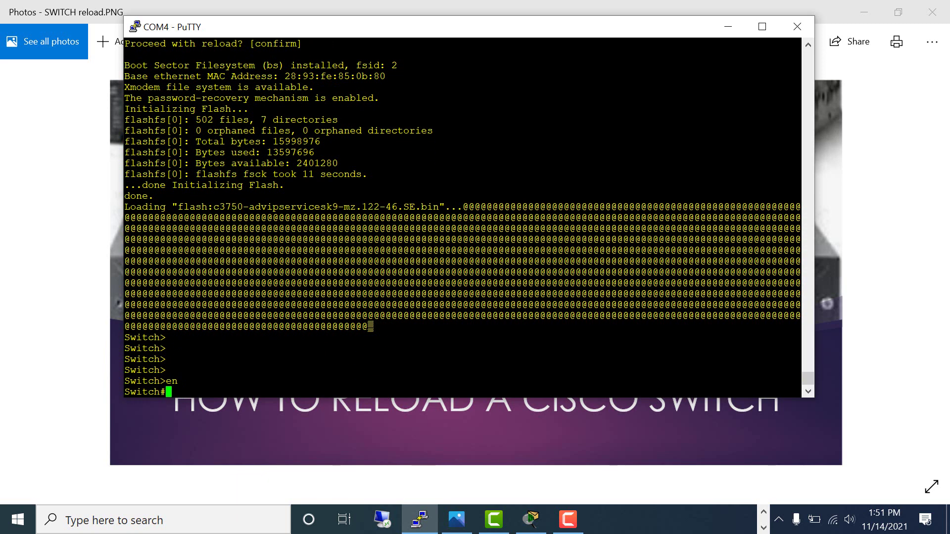
Step: Run sh version, page through to the stack member details, and quit the output
type("sh ")
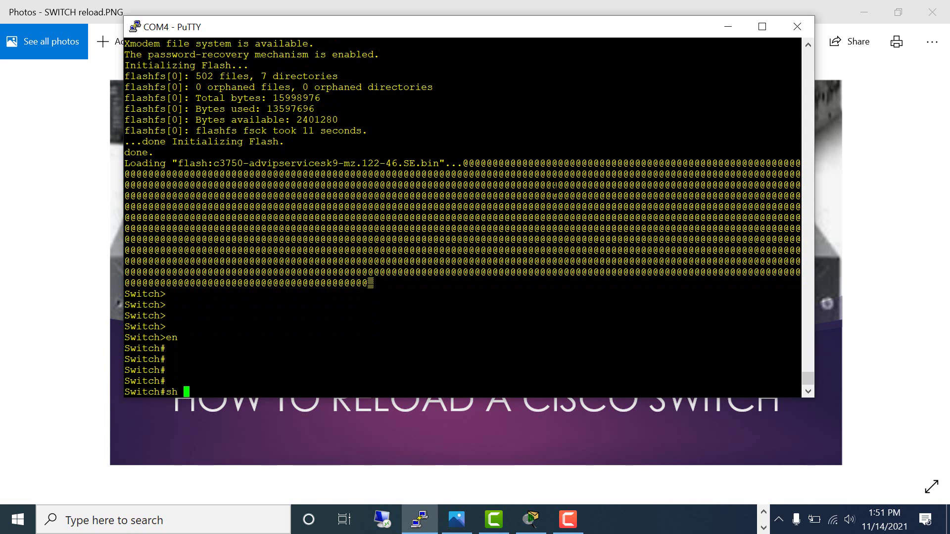
type("ver")
key("Tab")
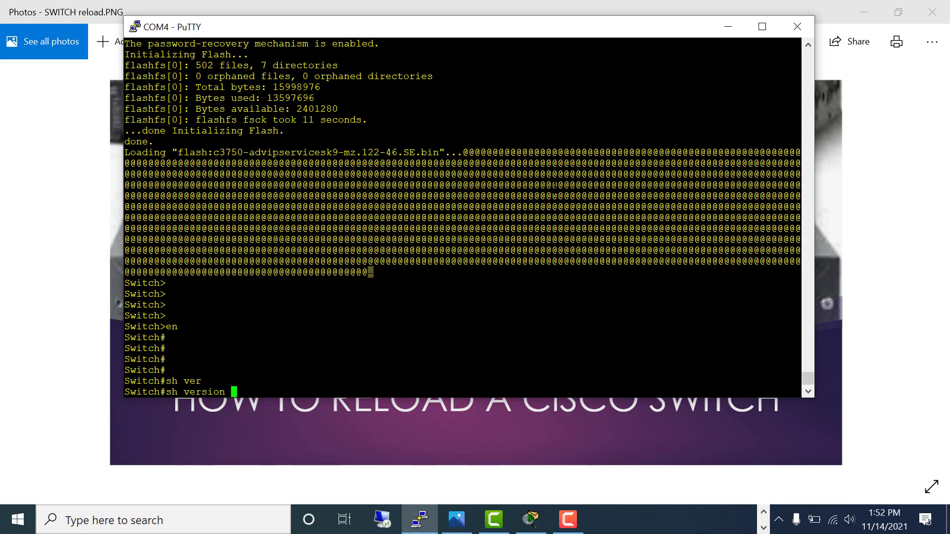
key("Return")
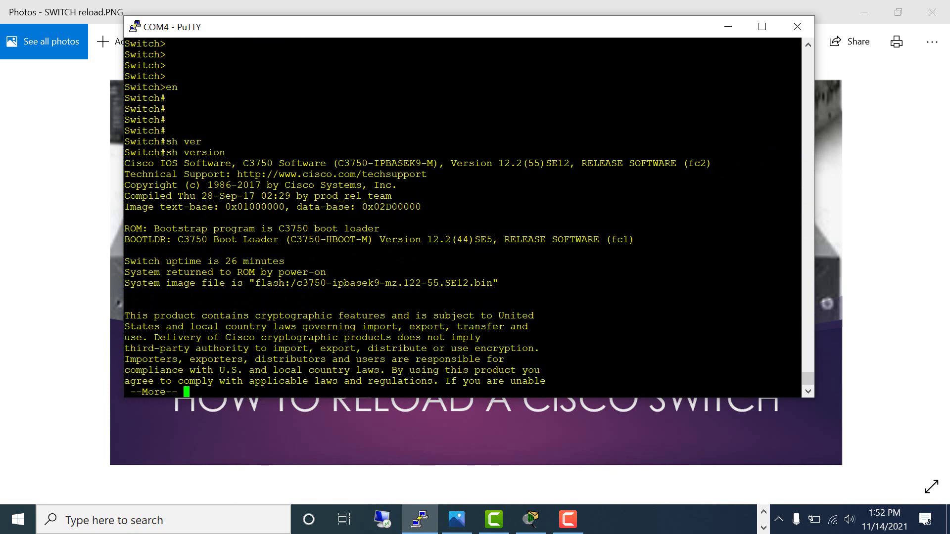
key("space")
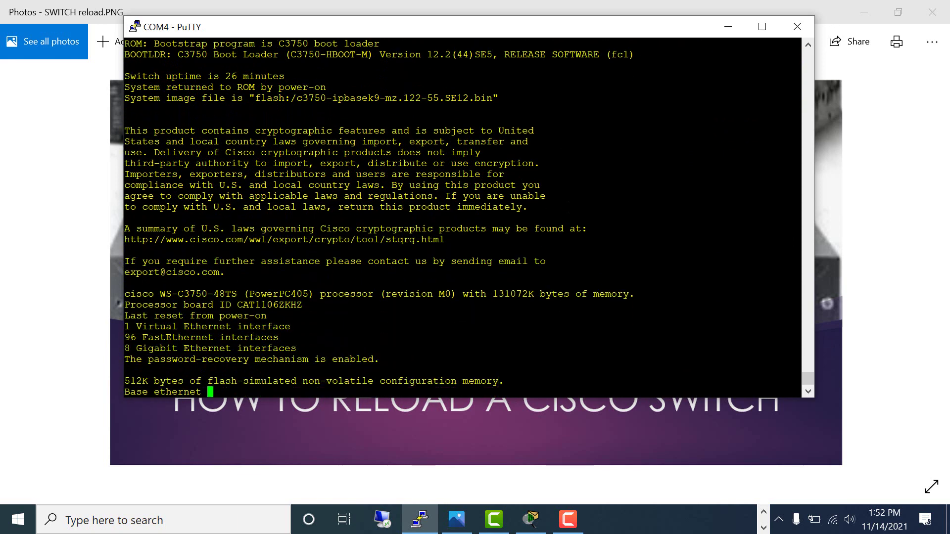
key("space")
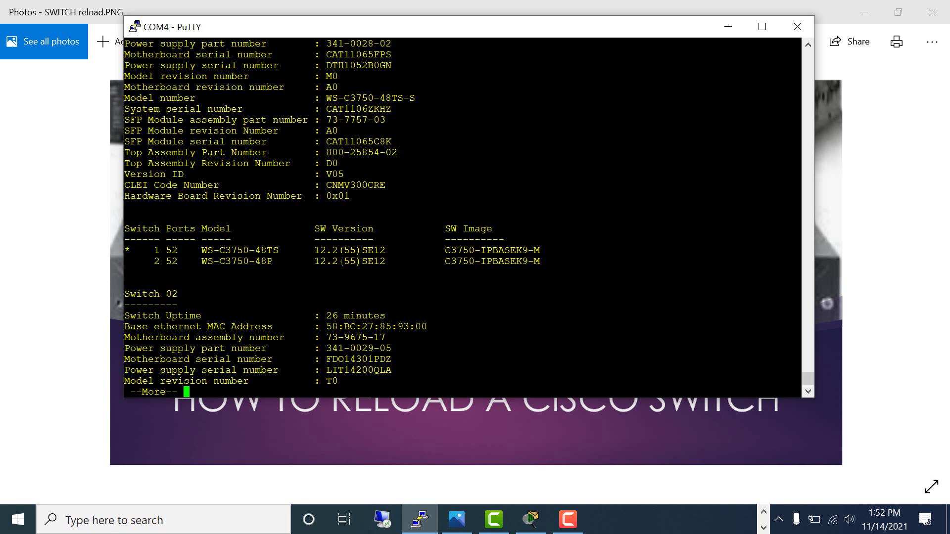
key("q")
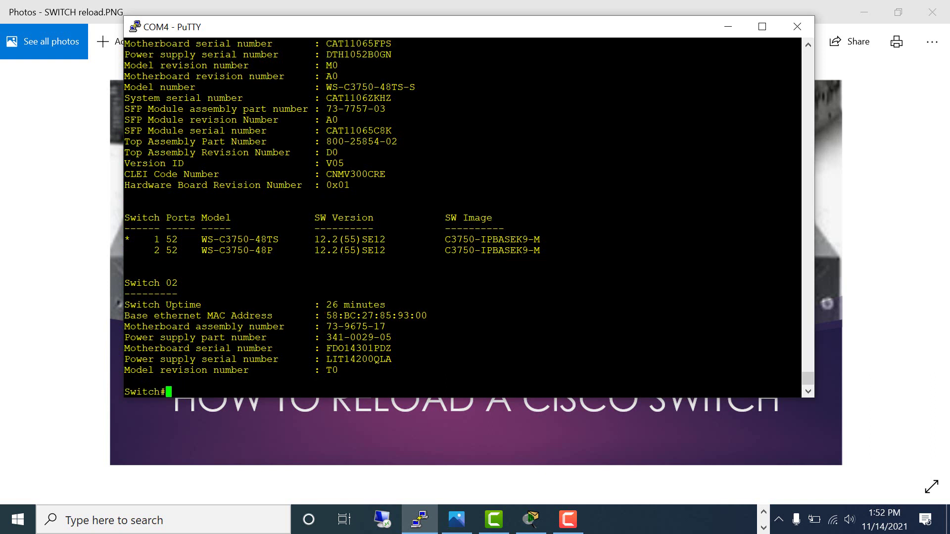
Step: Run sh switch to view the stack members with their roles, priorities and states
key("Return")
key("Return")
type("sh sw")
key("Tab")
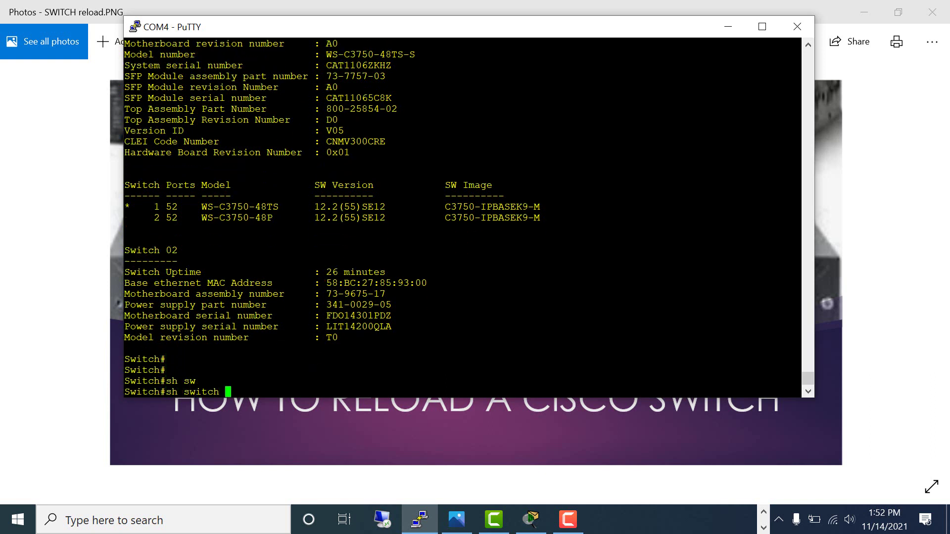
key("Return")
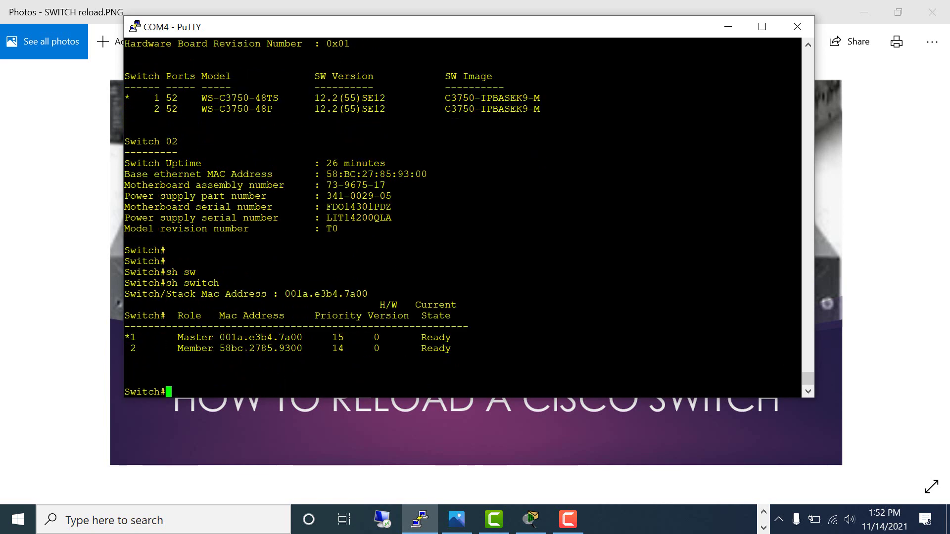
key("Return")
key("Return")
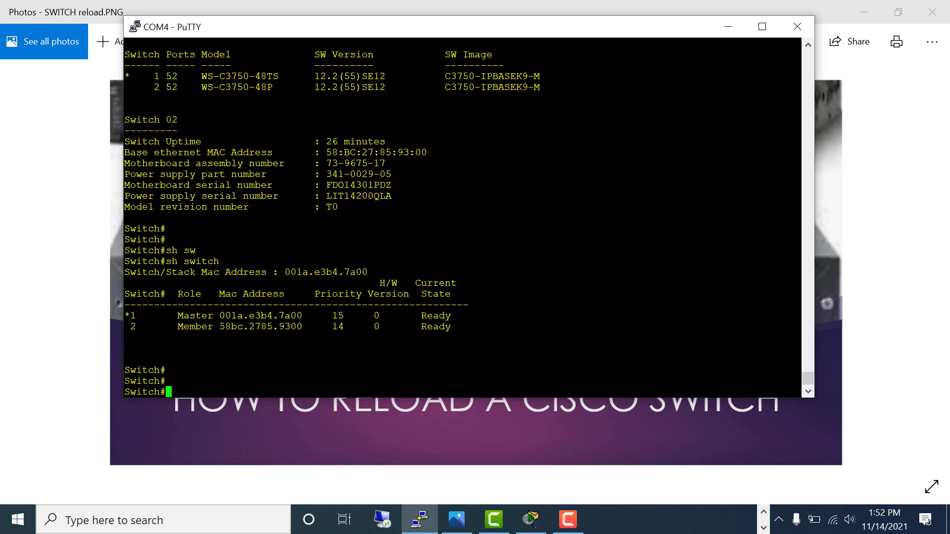
Step: List the options of the reload command and look up the argument range of reload slot
type("relo")
key("Tab")
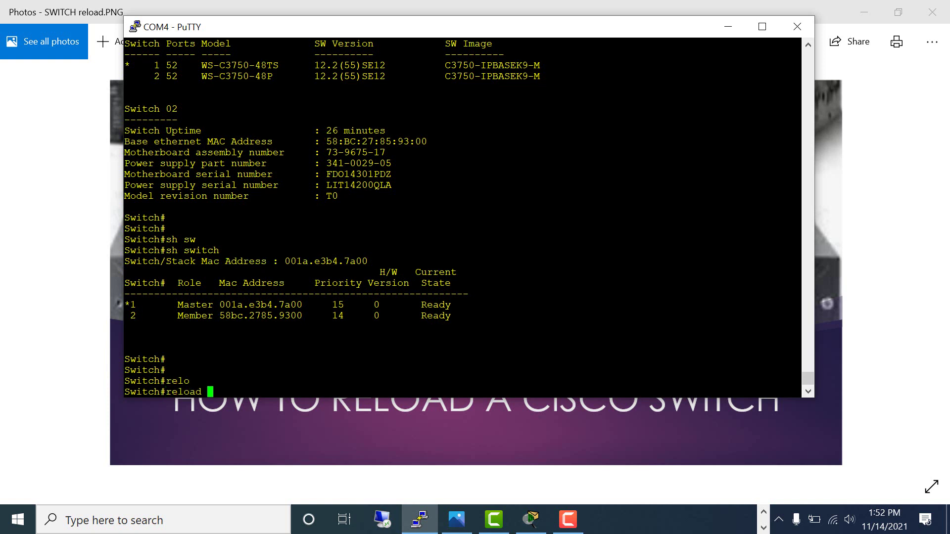
type("?")
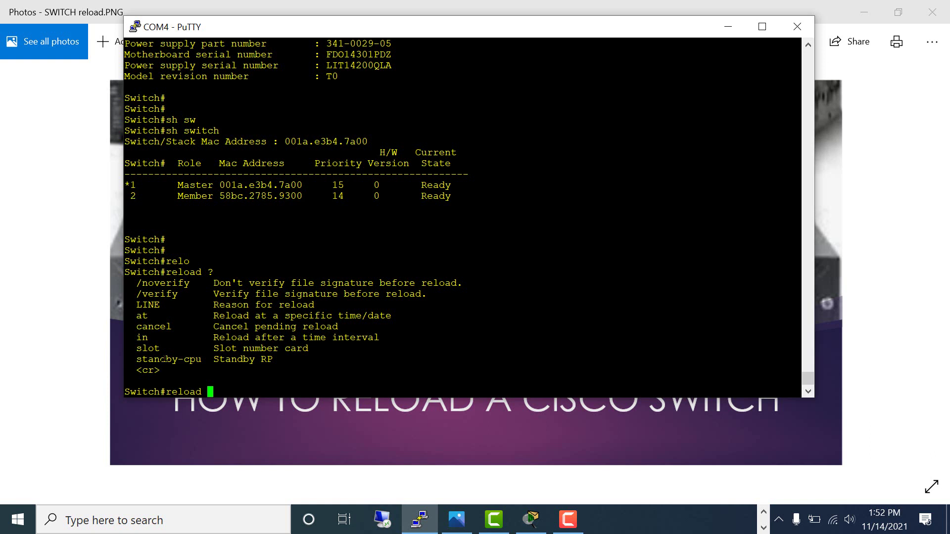
type("slo")
key("Tab")
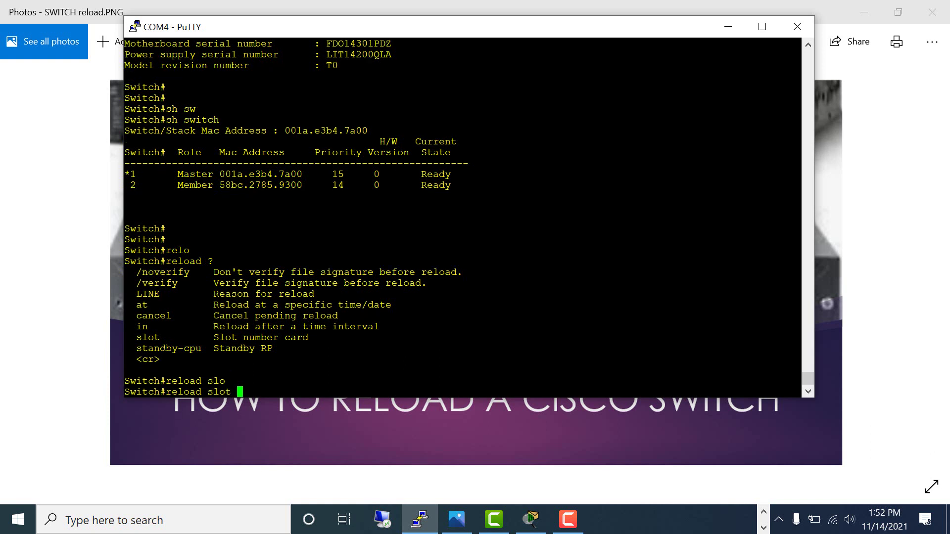
type("?")
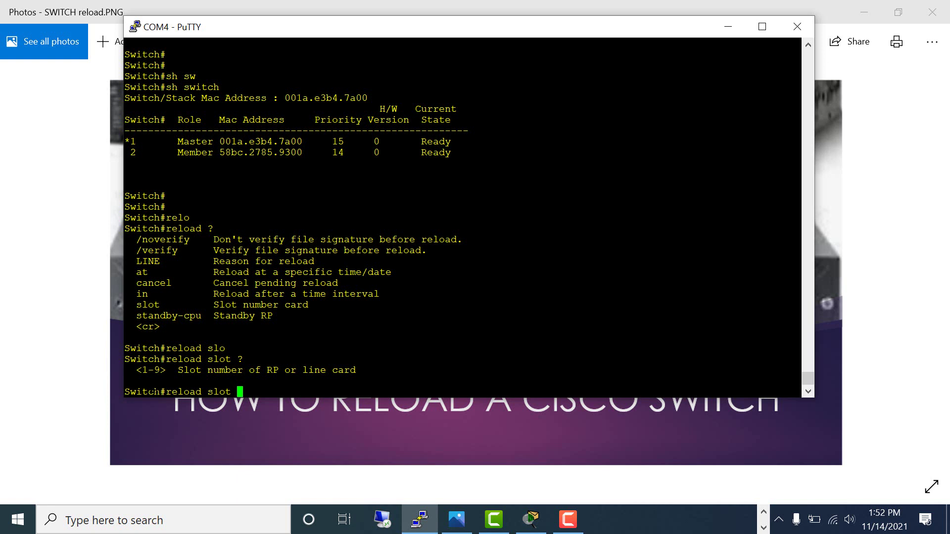
Step: Reload only stack member 2 with reload slot 2 and confirm the reload
type("2")
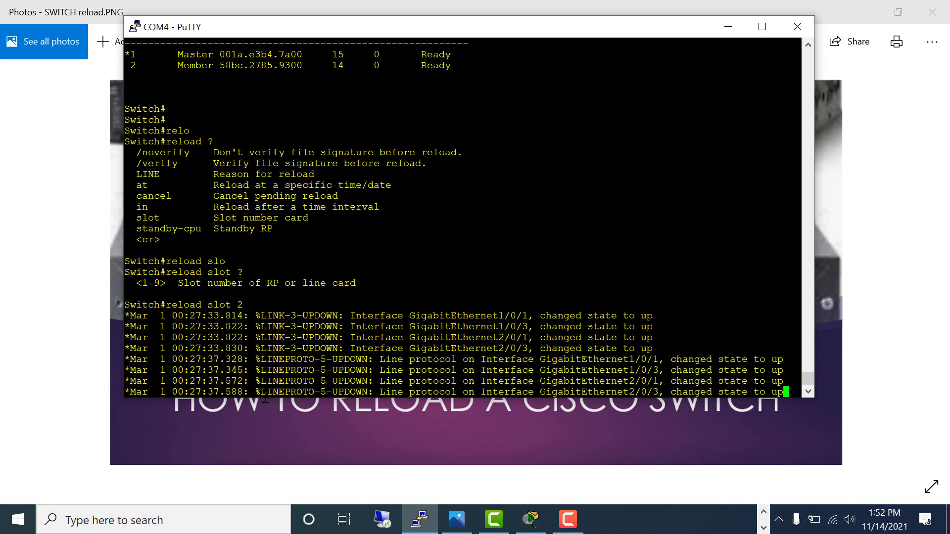
key("Return")
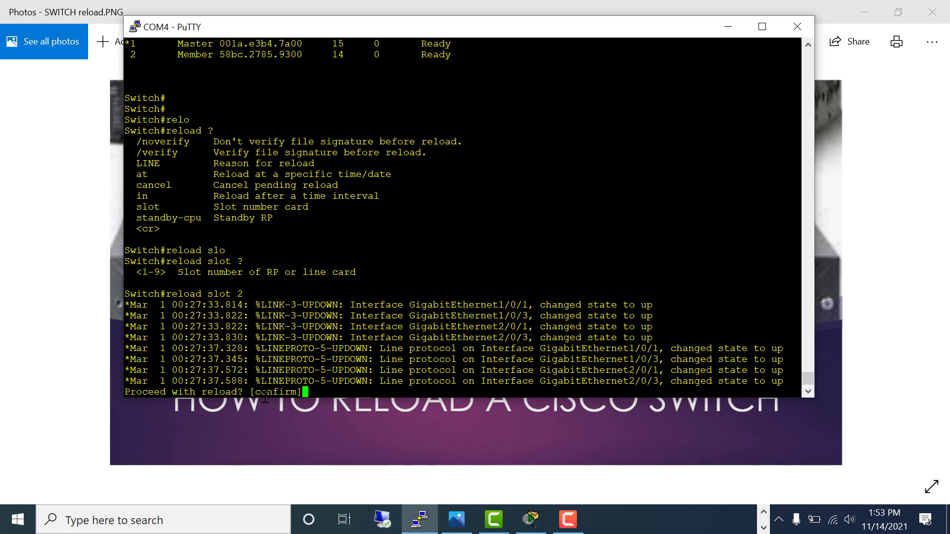
key("Return")
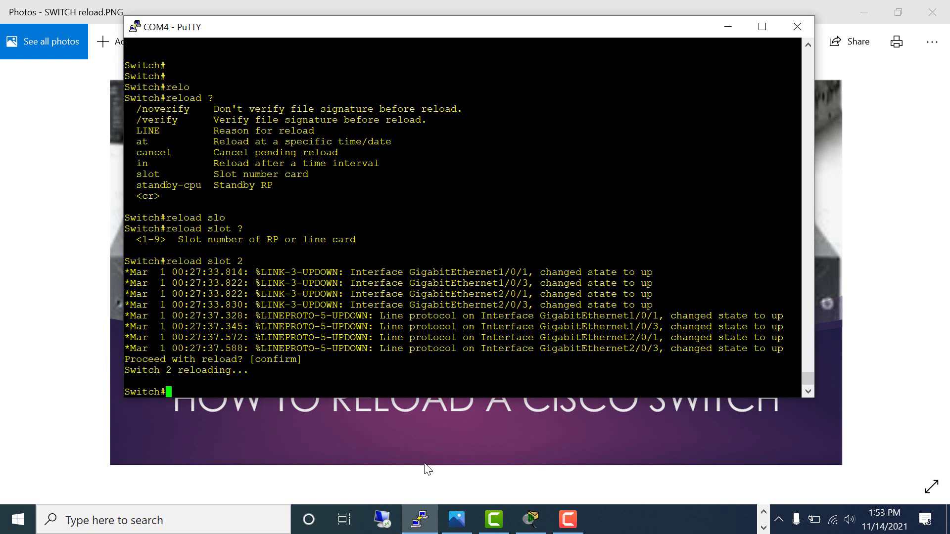
Step: Wake the console session and re-enter privileged EXEC mode with en
key("Return")
key("Return")
key("Return")
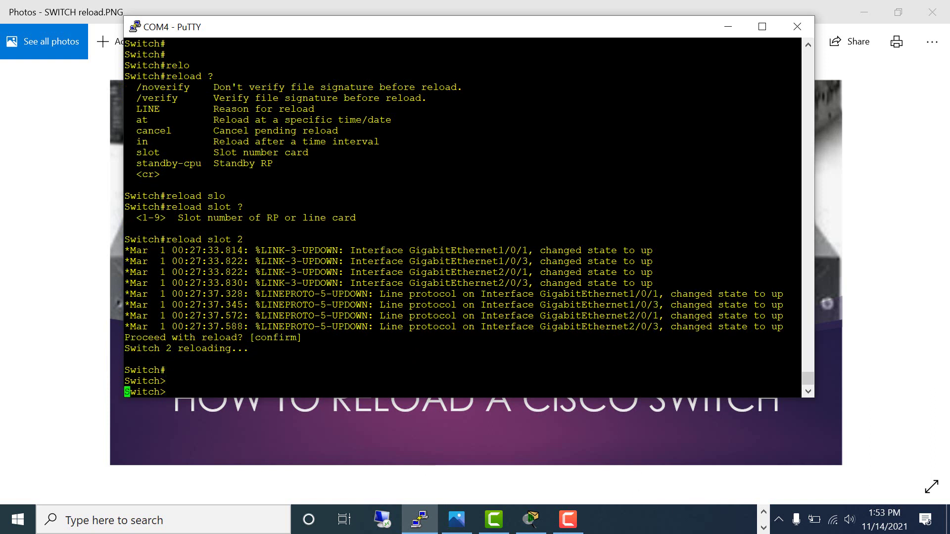
type("en")
key("Return")
key("Return")
key("Return")
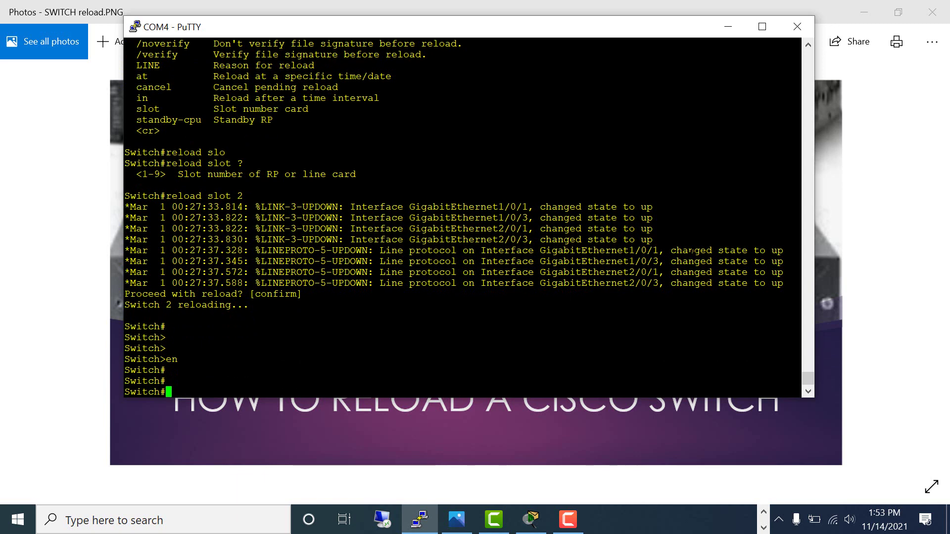
Step: Run sh switch again to check the state of stack member 2 after its reload command
key("Return")
key("Return")
type("sh switch")
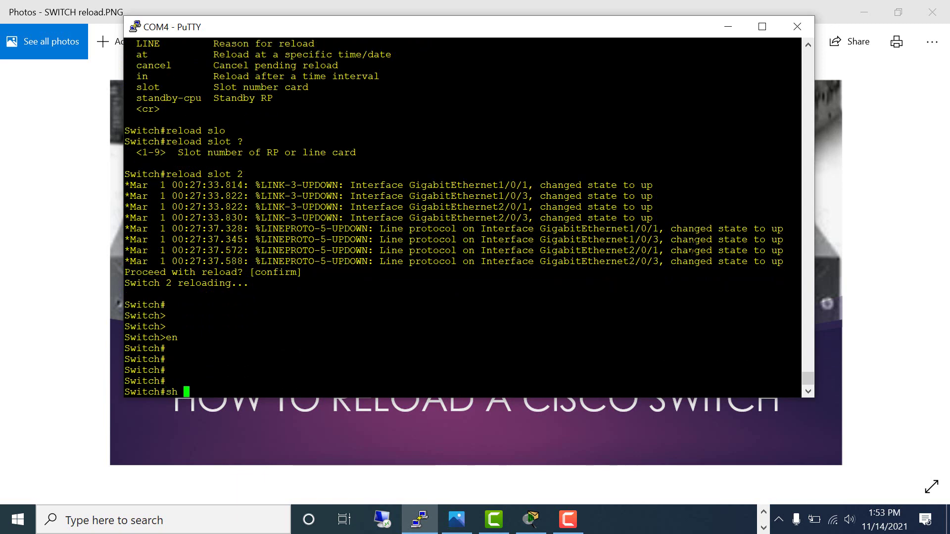
key("Tab")
key("Return")
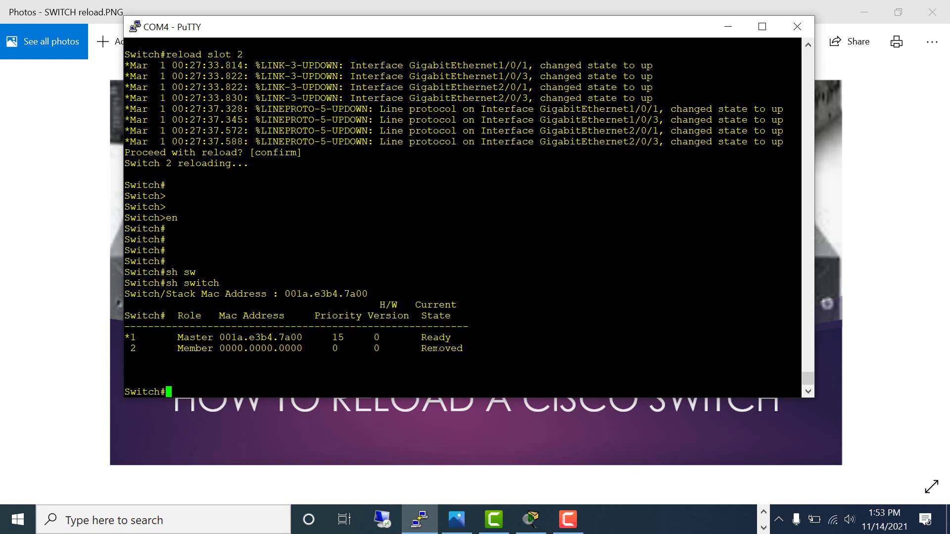
key("Return")
key("Return")
key("Return")
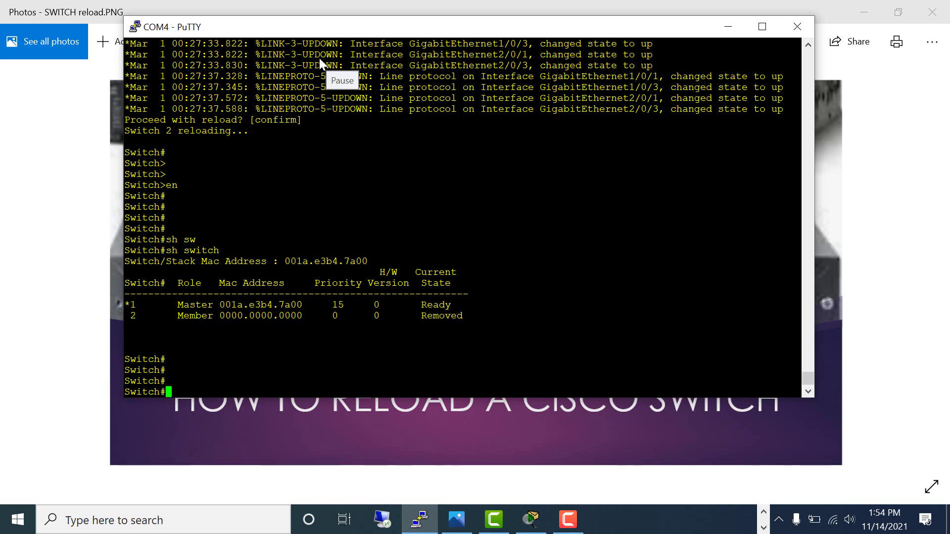
Step: Switch to Cisco Packet Tracer with its empty logical workspace
key("F10")
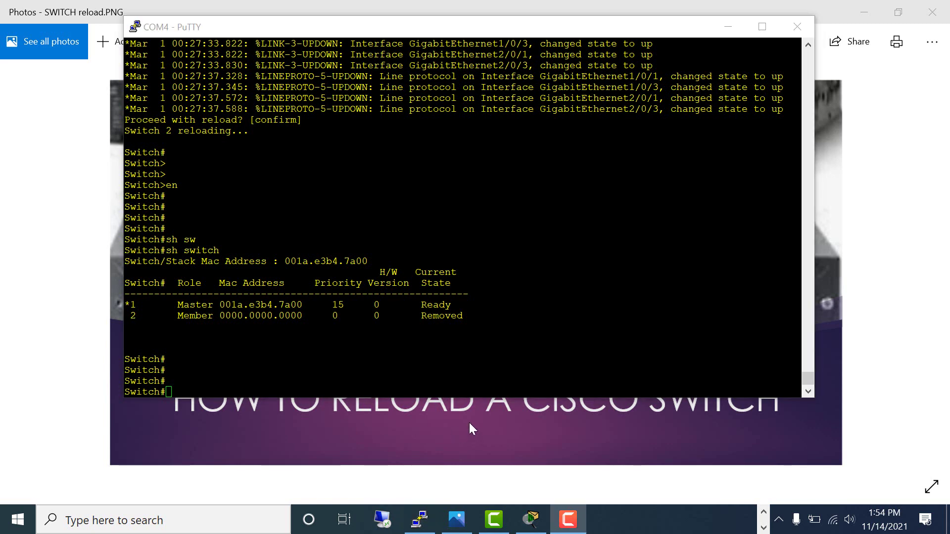
left_click(539, 525)
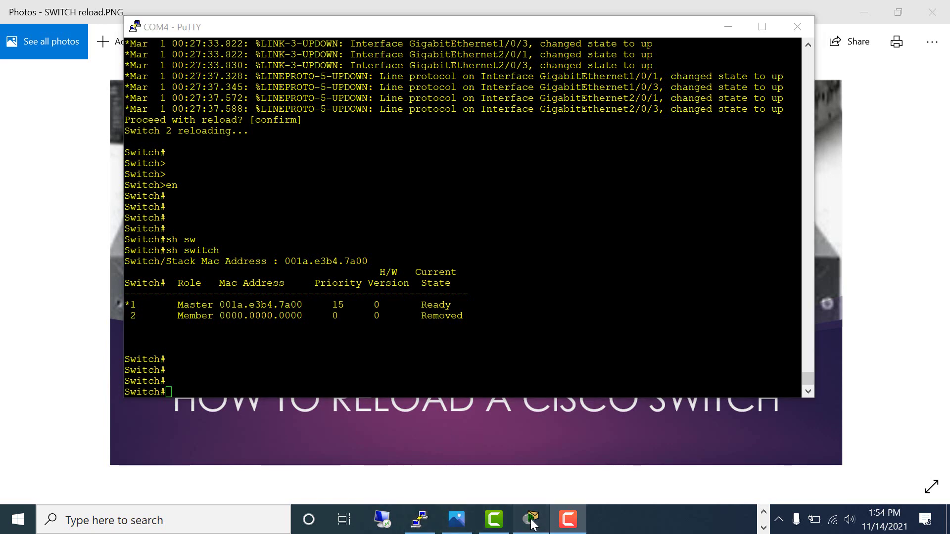
key("F10")
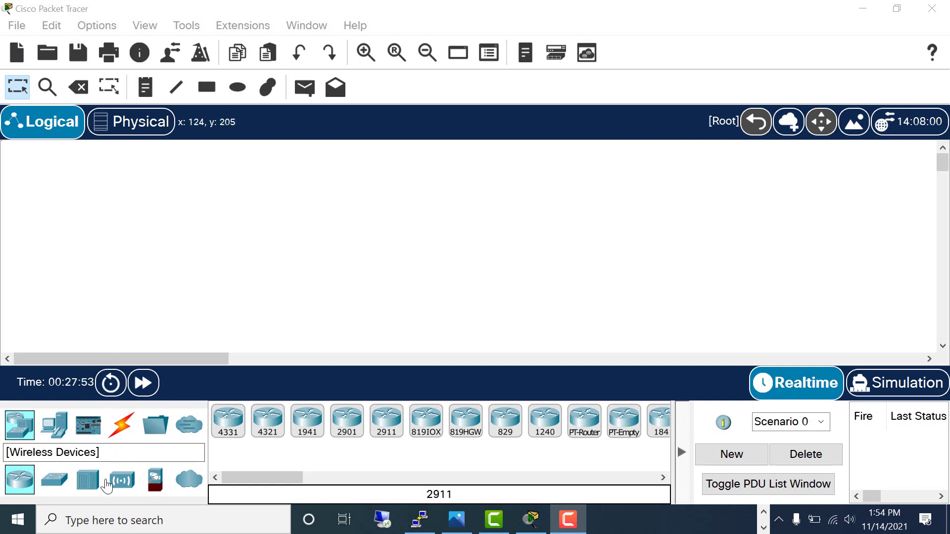
Step: Place a 3650-24PS multilayer switch in the workspace and install an AC power supply in its first empty power bay
left_click(63, 489)
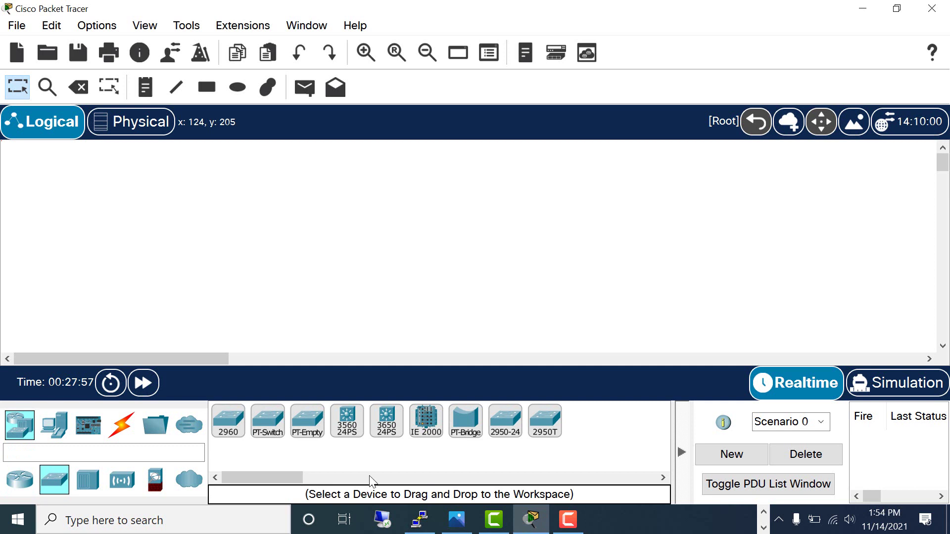
left_click_drag(395, 428, 393, 231)
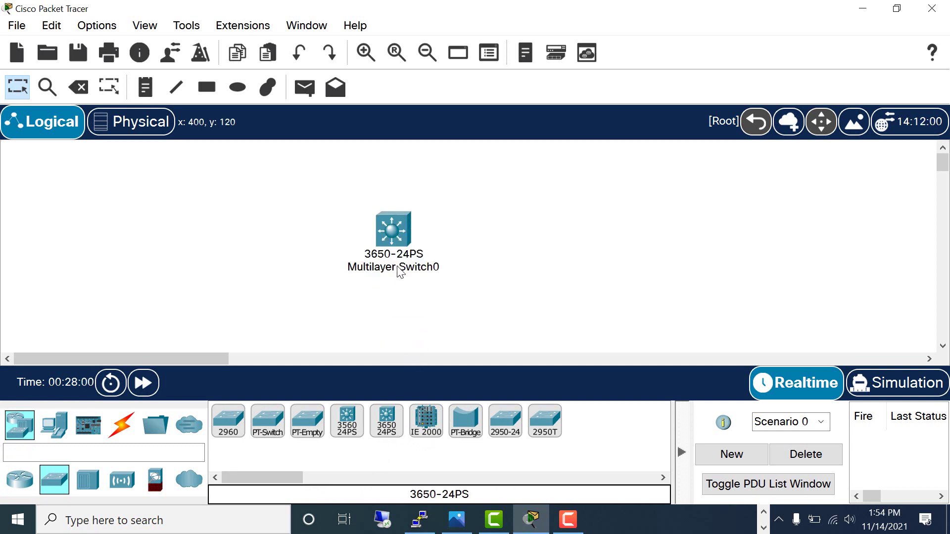
left_click(389, 233)
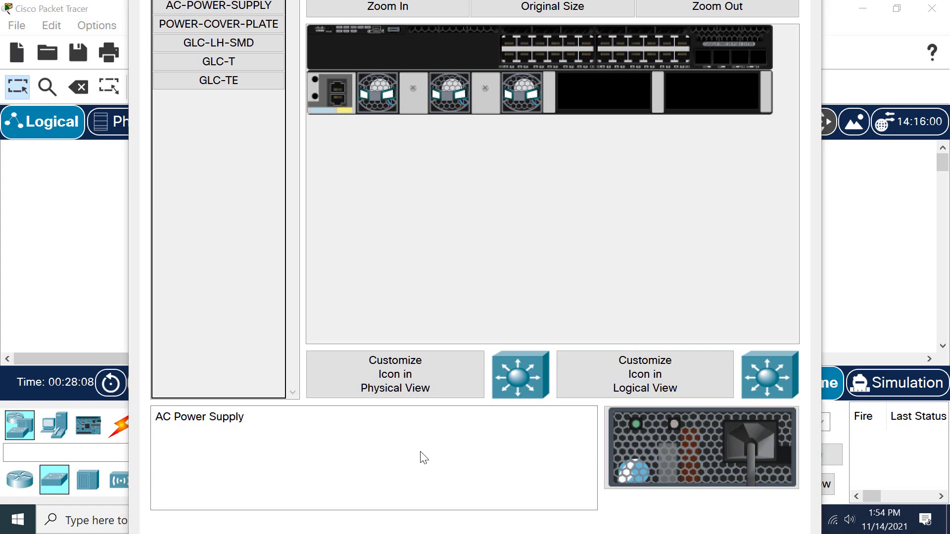
left_click_drag(635, 460, 607, 93)
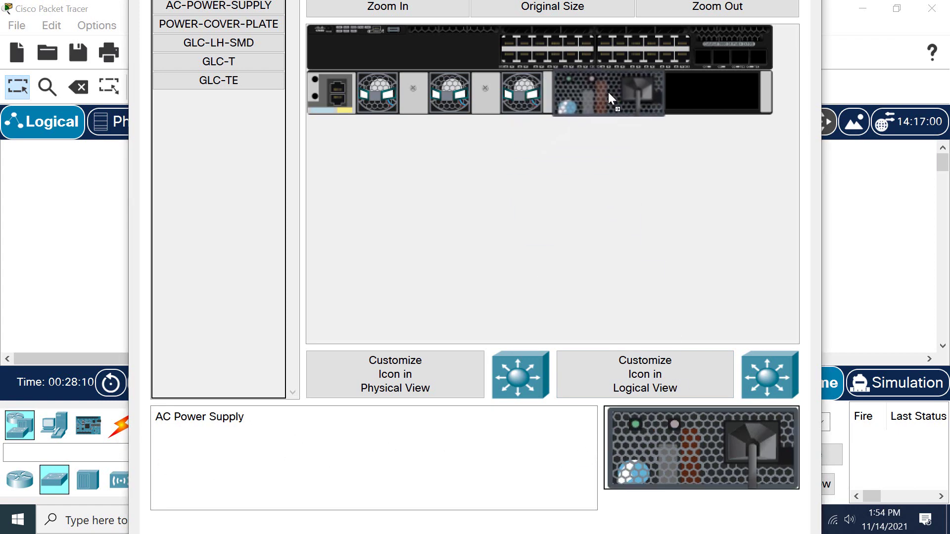
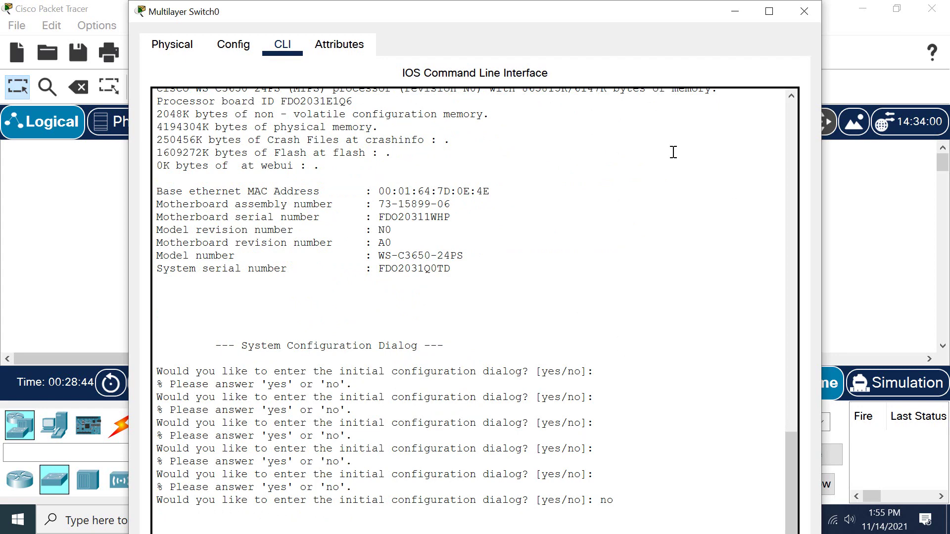
Step: Maximize the switch's CLI window, decline the initial configuration dialog with no, and get to the Switch> prompt
double_click(285, 11)
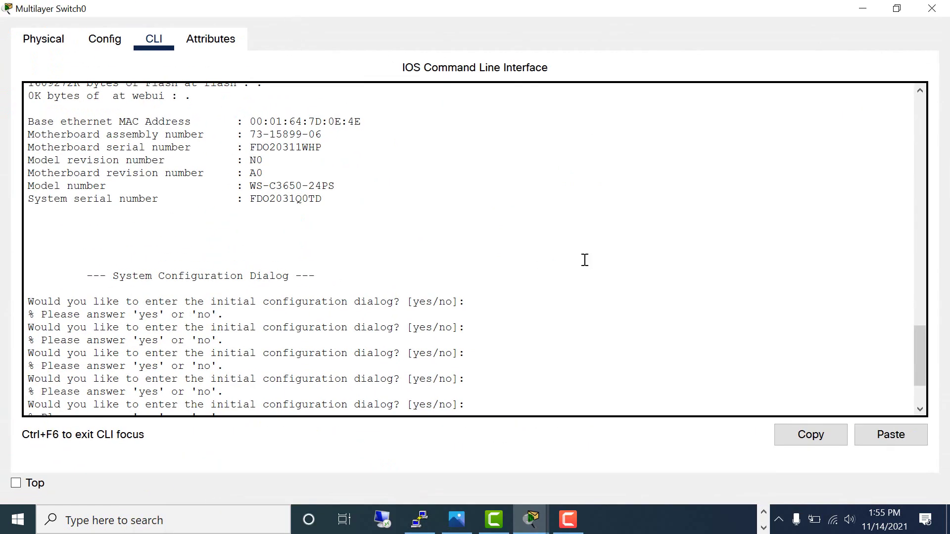
left_click(555, 241)
type("no")
key("Return")
key("Return")
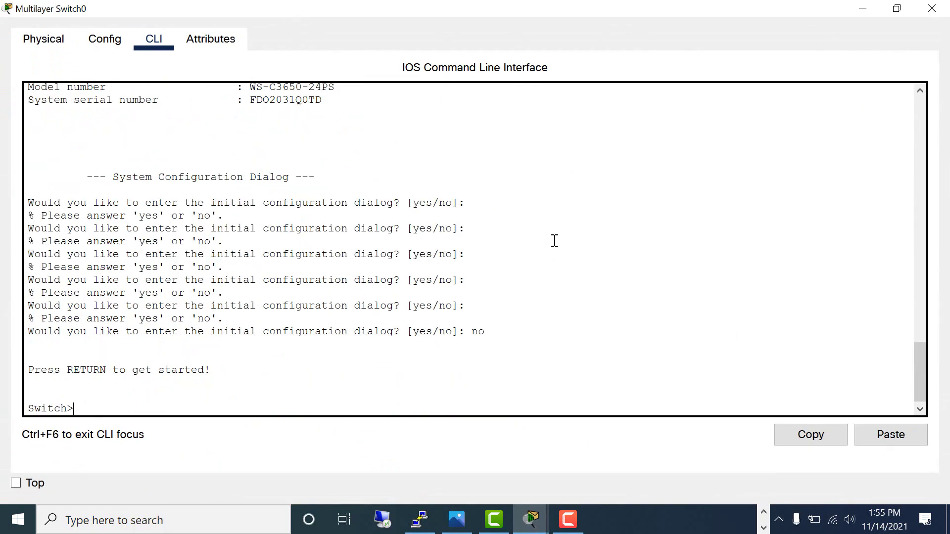
Step: Enter privileged EXEC mode on the simulated switch with en
key("Return")
type("en")
key("Return")
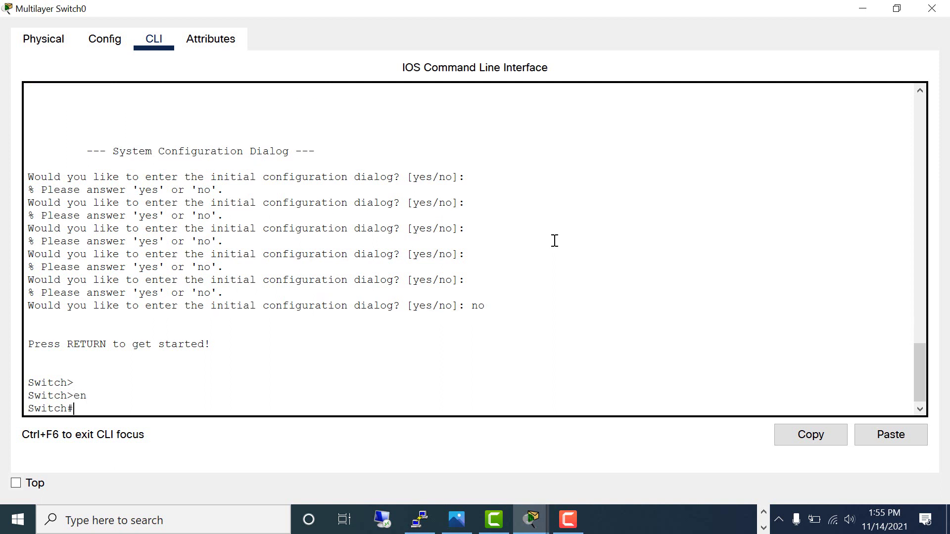
key("Return")
key("Return")
key("Return")
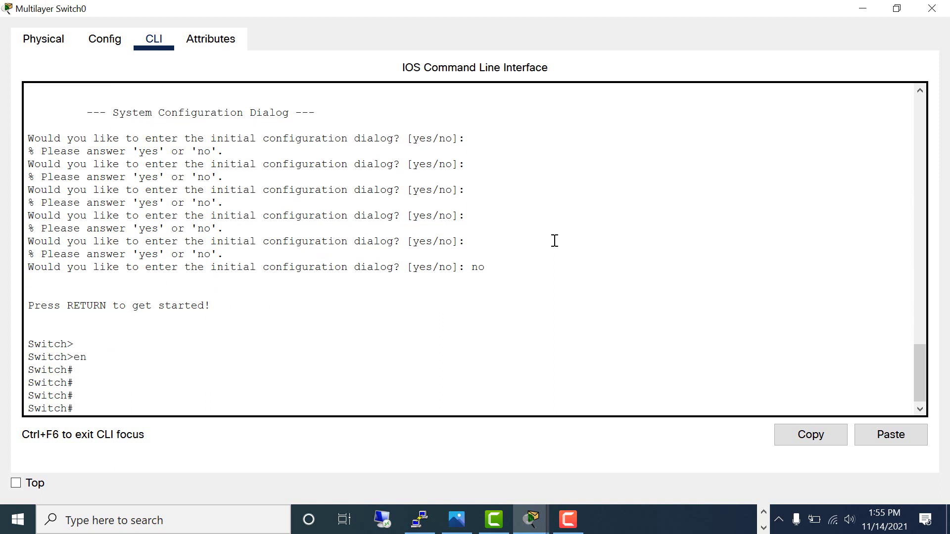
Step: List the options available for the reload command on the simulated switch with reload ?
type("relo")
key("Tab")
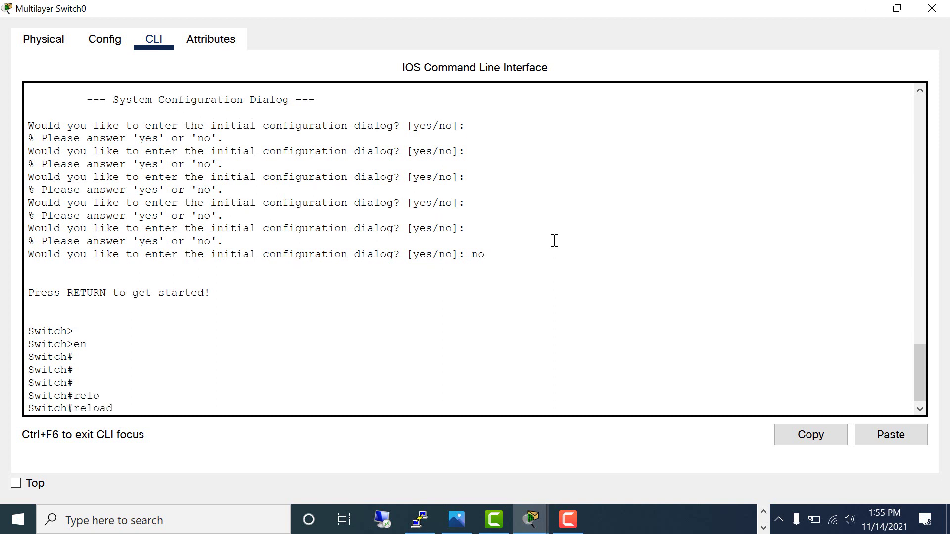
type("?")
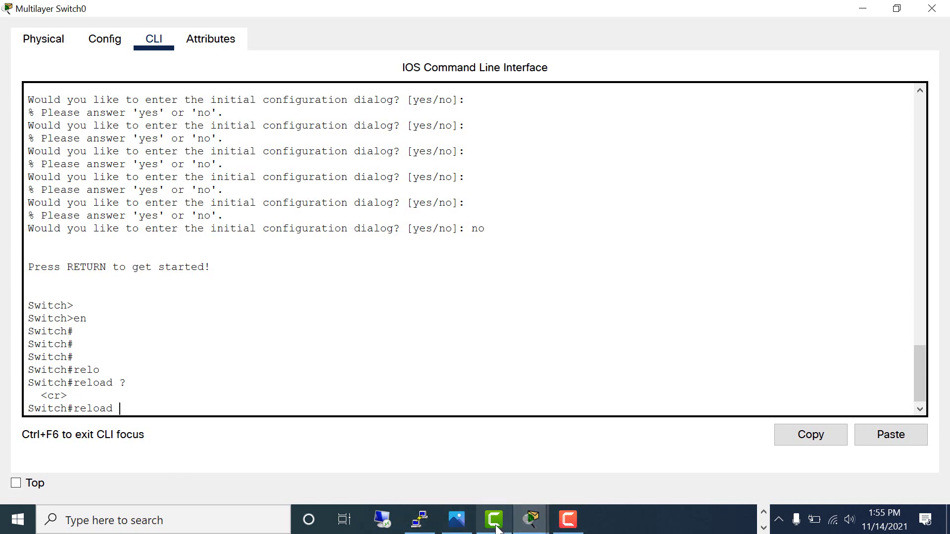
Step: Switch to the PuTTY COM4 console and list the physical switch's reload options with reload ? for comparison
left_click(423, 516)
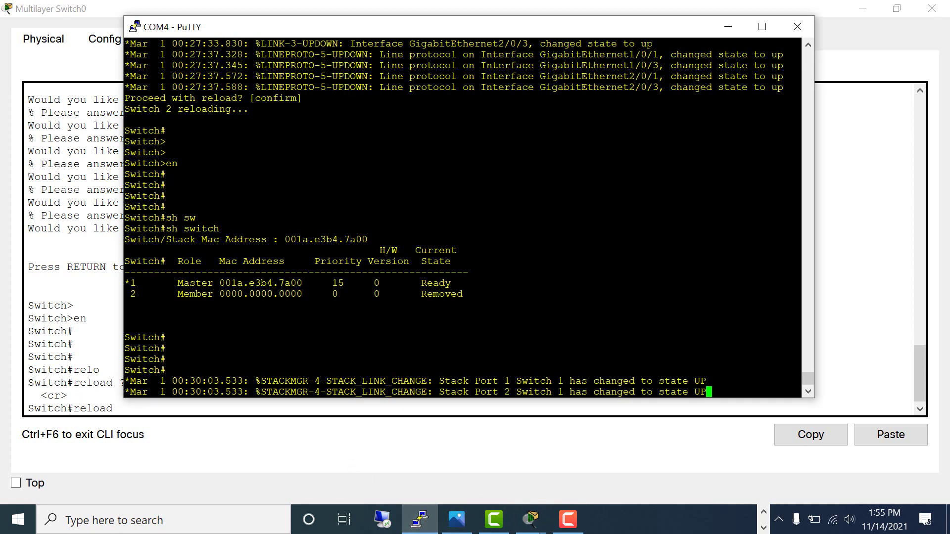
key("Return")
key("Return")
key("Return")
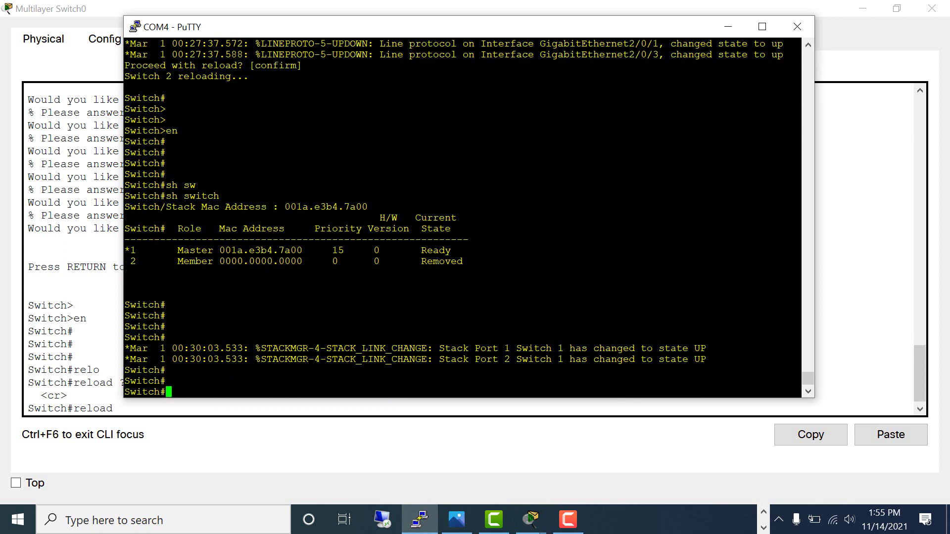
type("relo")
key("Tab")
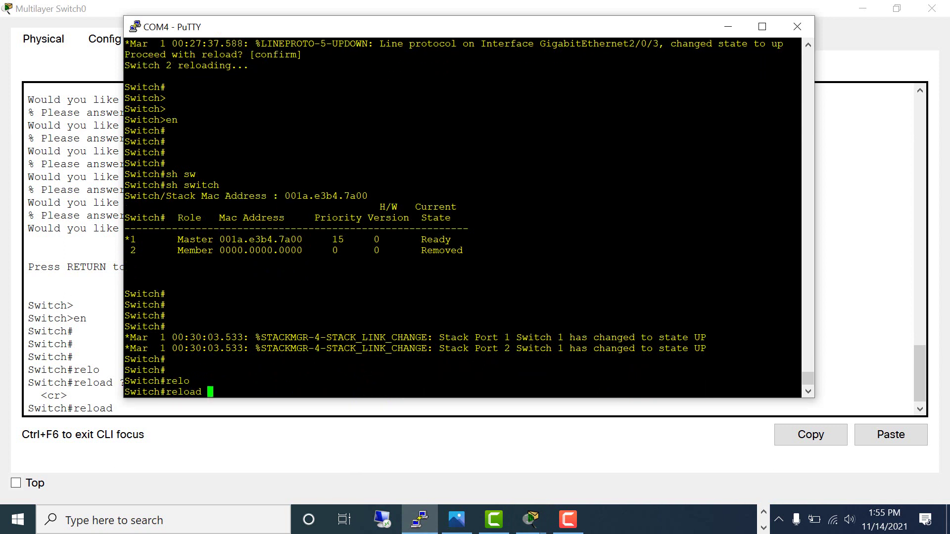
type("?")
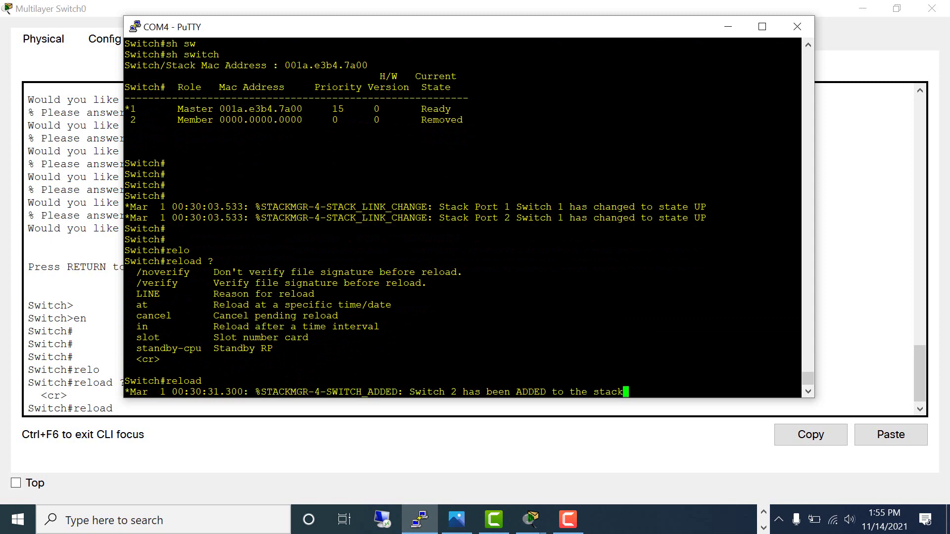
Step: Switch back to Multilayer Switch0's CLI in Cisco Packet Tracer, then run reload and confirm it
left_click(530, 521)
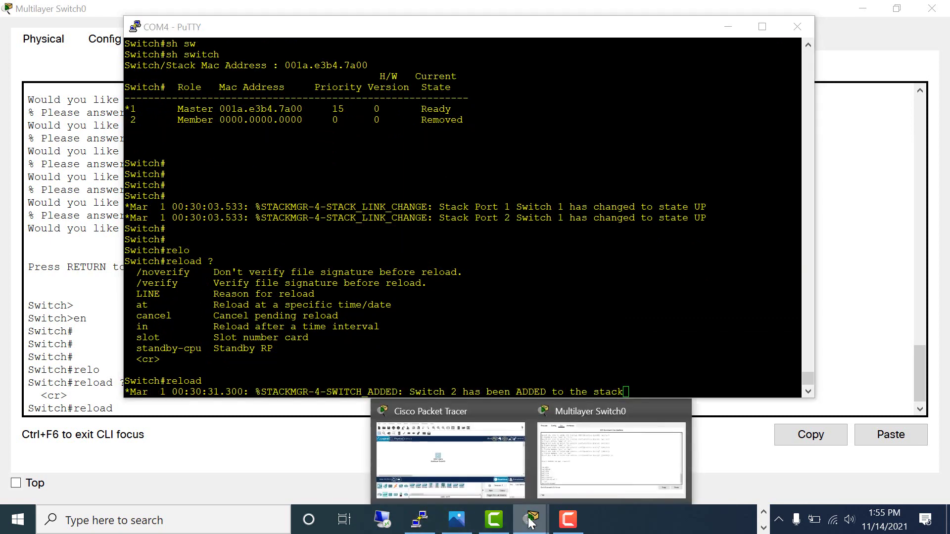
left_click(484, 453)
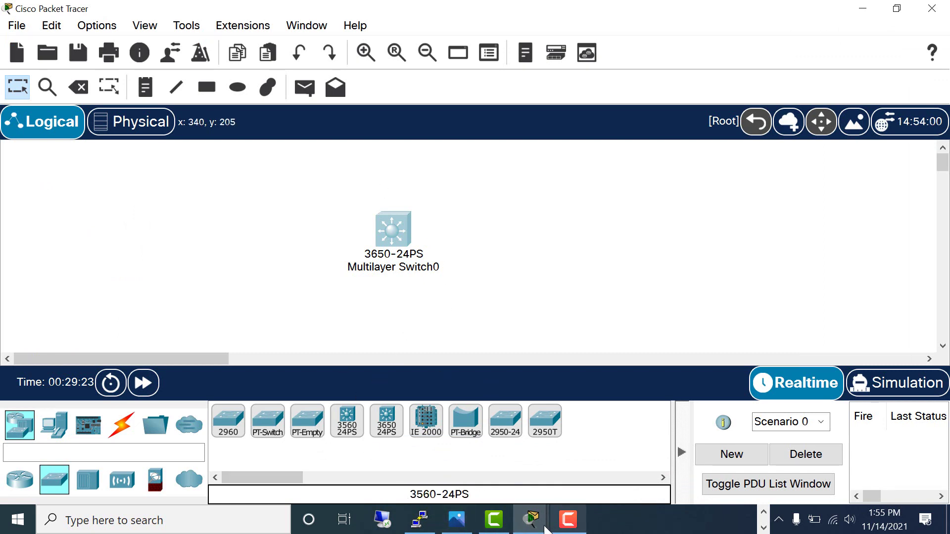
mouse_move(544, 527)
left_click(572, 462)
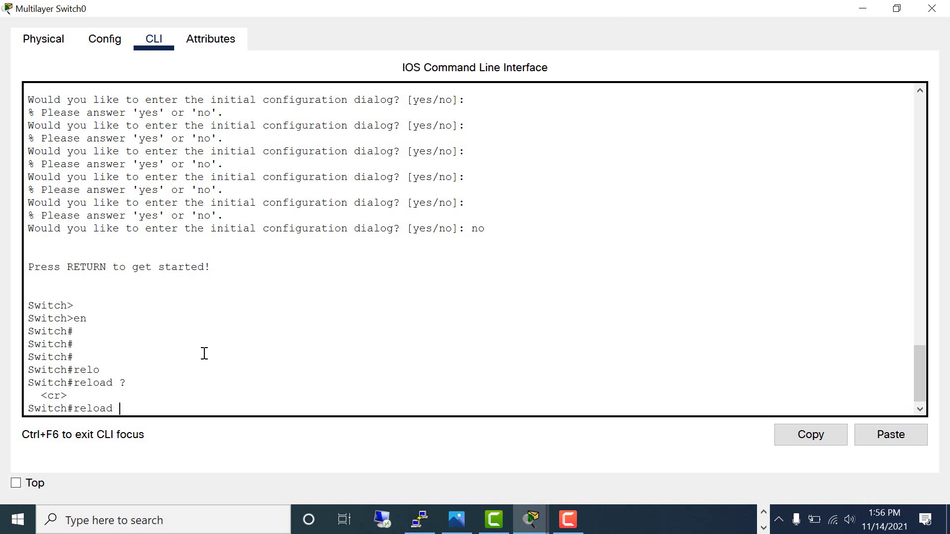
type("?")
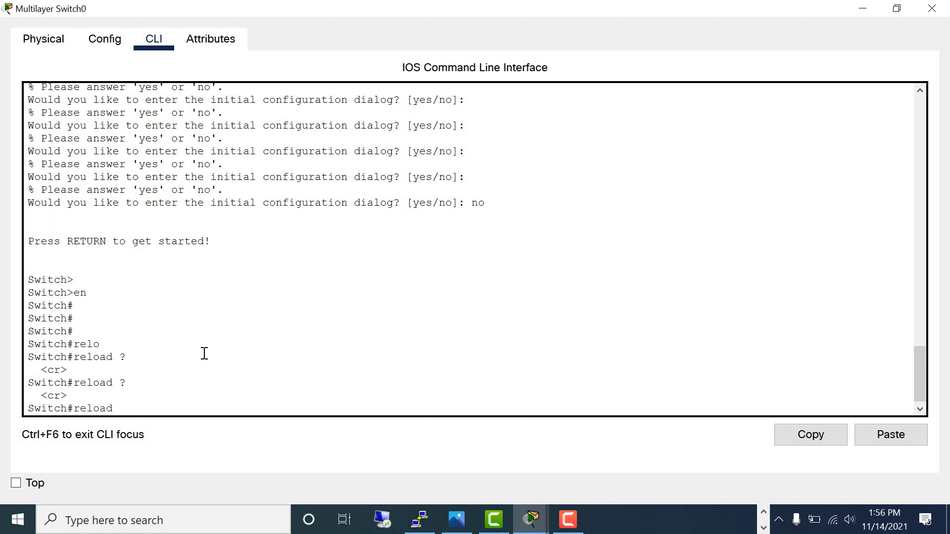
key("Return")
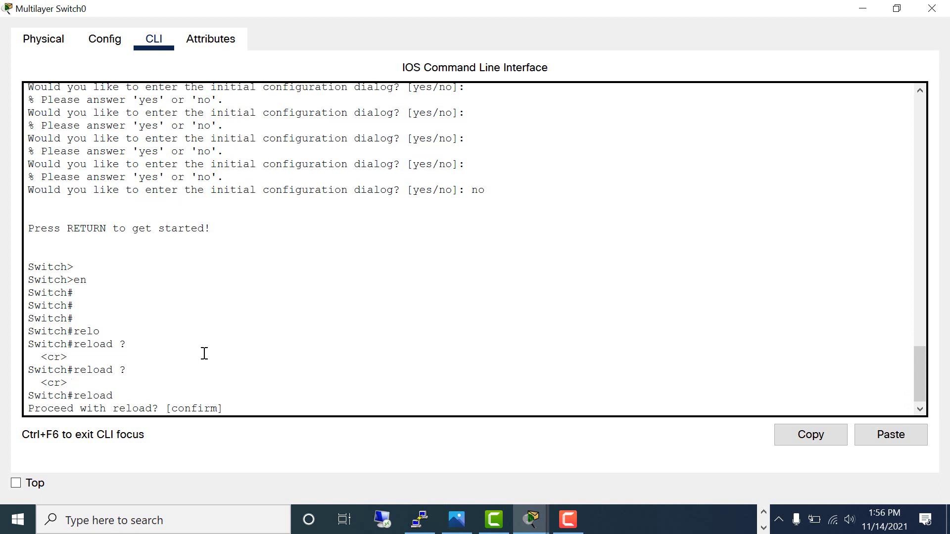
key("Return")
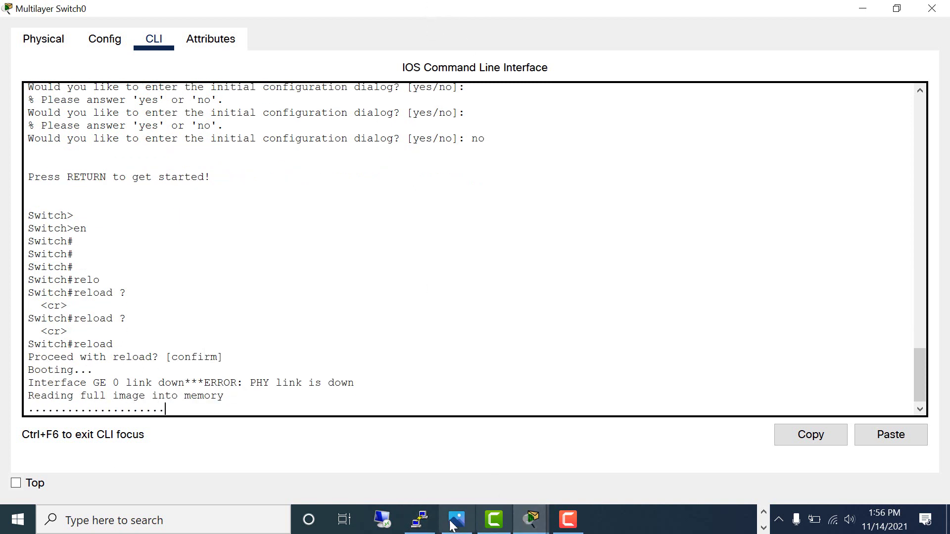
Step: Switch to the PuTTY COM4 console and decline the pending reload of the physical switch with n
left_click(421, 529)
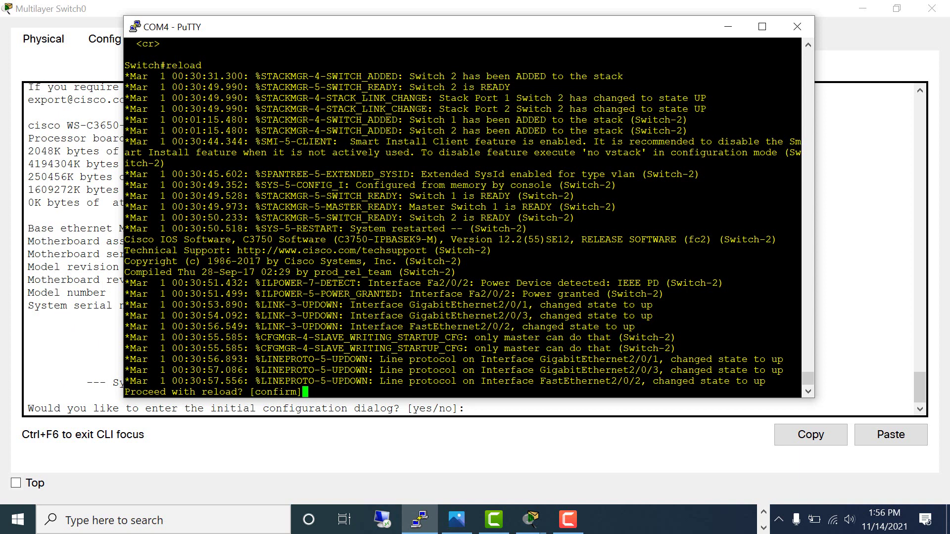
type("no")
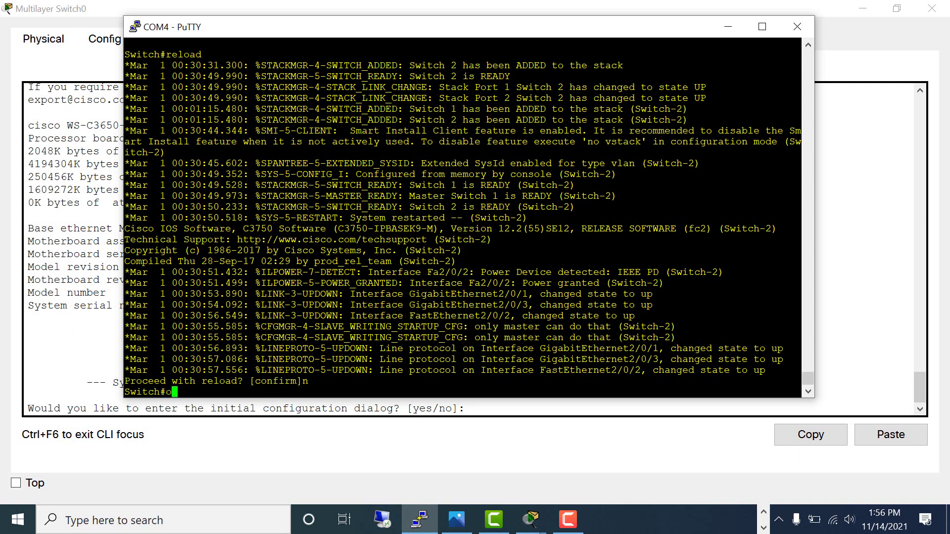
key("BackSpace")
key("Return")
key("Return")
key("Return")
Step: Run sh switch and examine the role, priority and state of both stack members
type("sh")
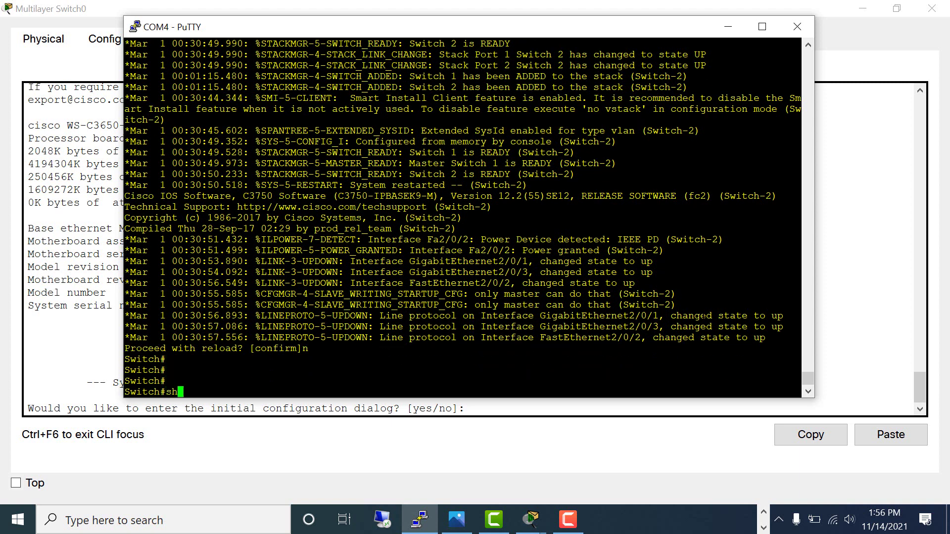
type(" sw")
key("Tab")
key("Return")
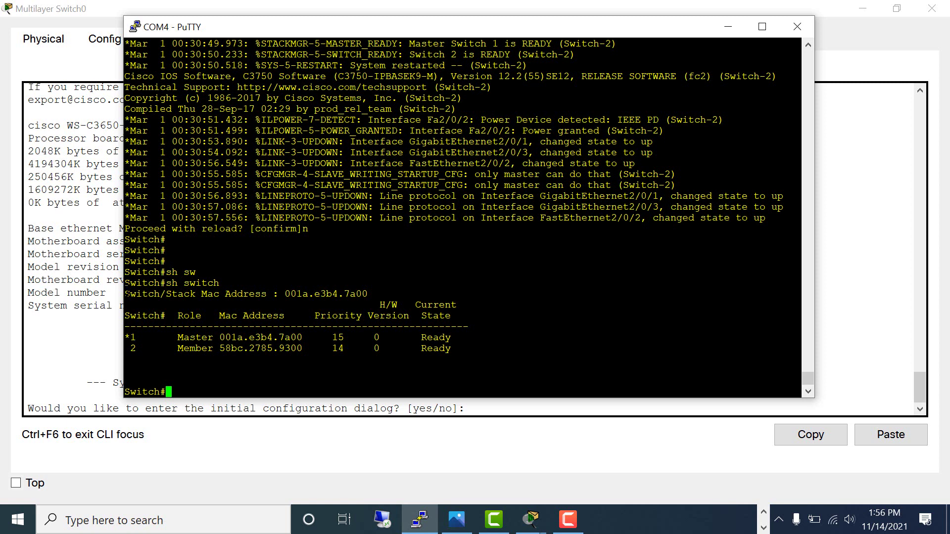
left_click_drag(125, 294, 479, 357)
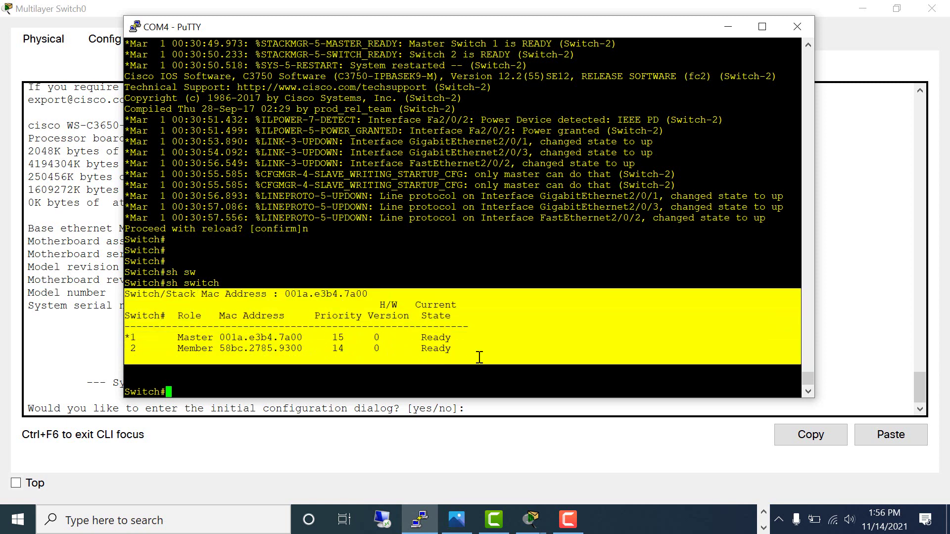
left_click(554, 303)
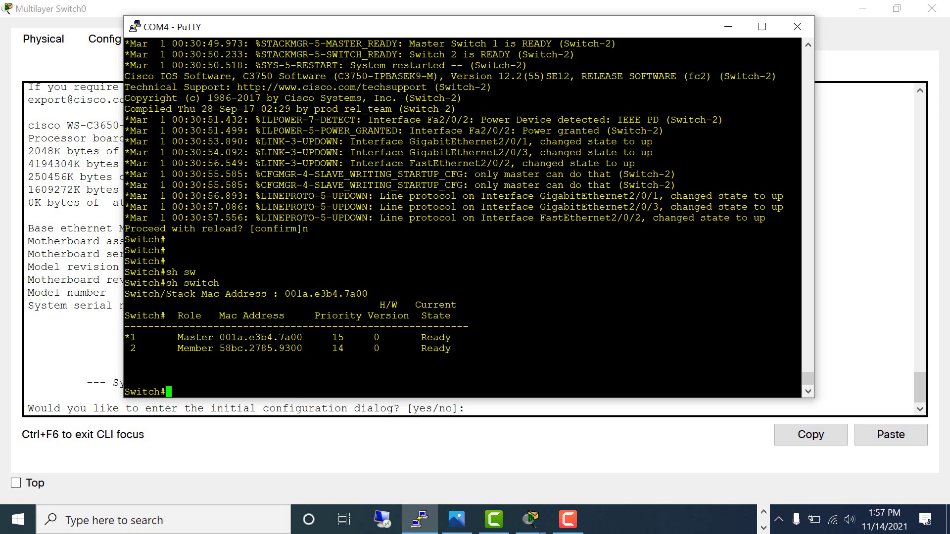
Step: Reload only stack member 1 with reload slot 1 and confirm the reload
key("Return")
key("Return")
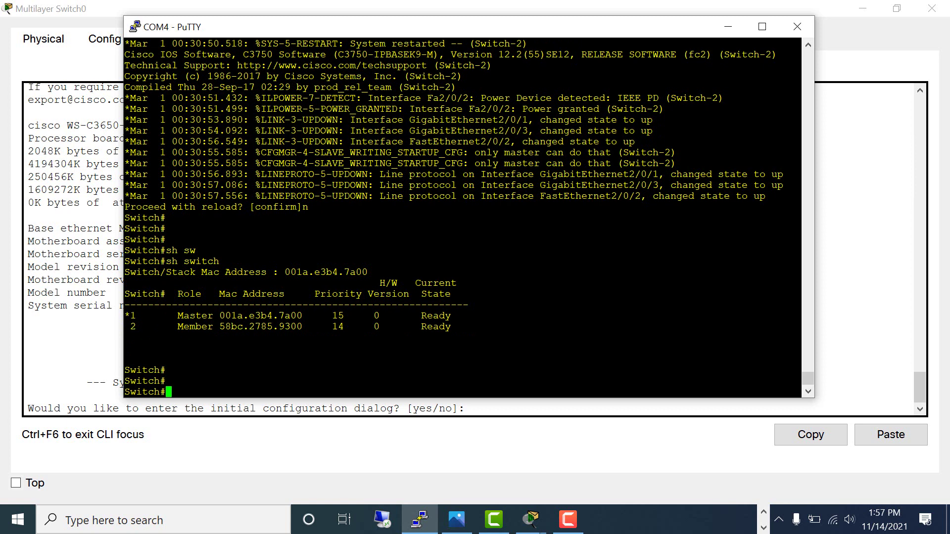
type("relo")
key("Tab")
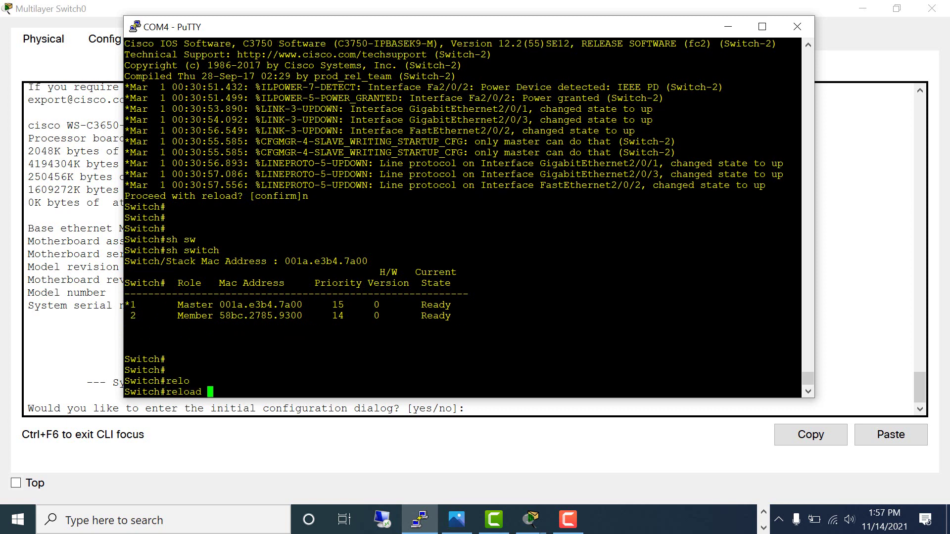
type("sl")
key("Tab")
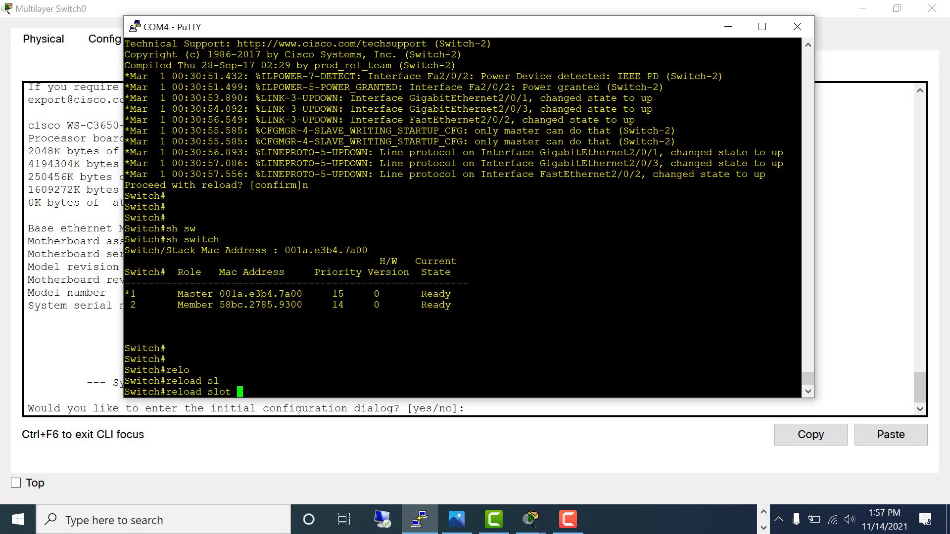
type("1")
key("Return")
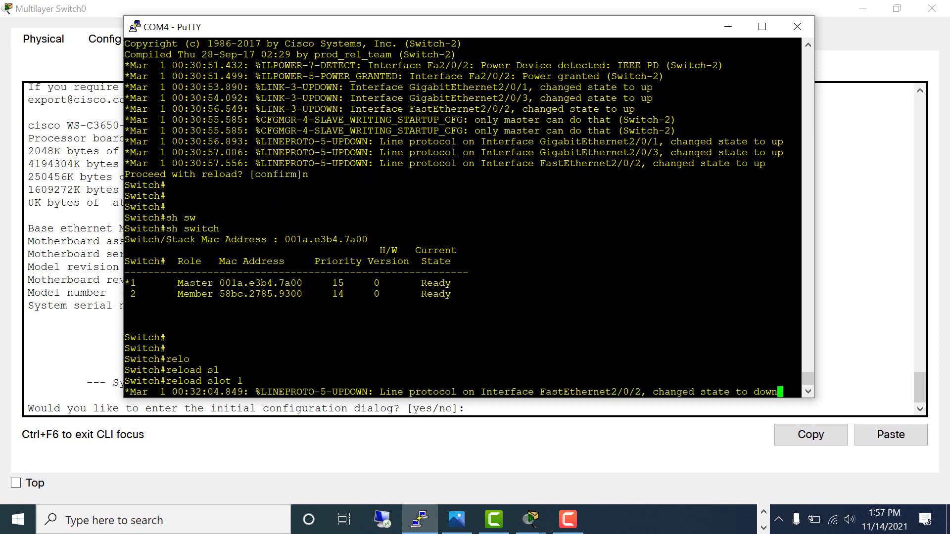
key("Return")
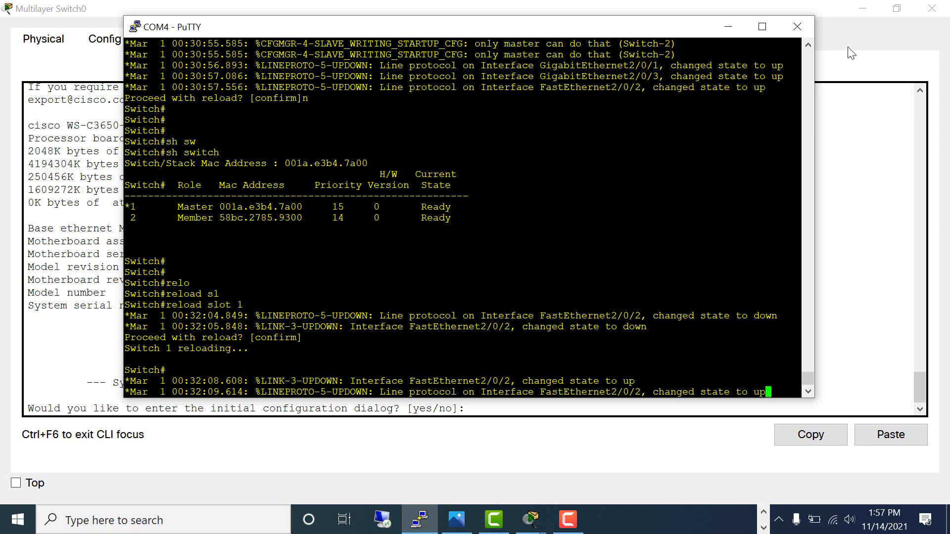
Step: Return to the PuTTY console and wake the session to get a switch prompt following member 1's reload
left_click(862, 30)
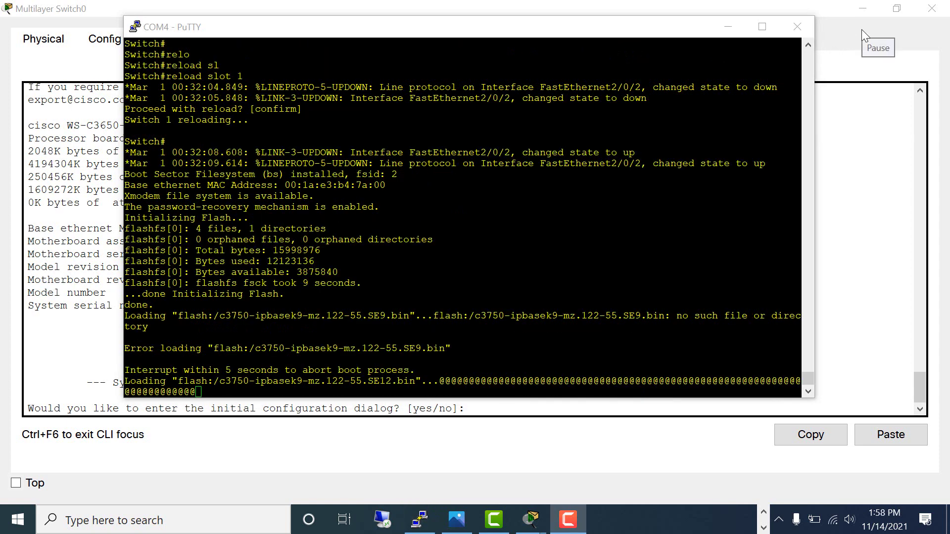
key("alt+Tab")
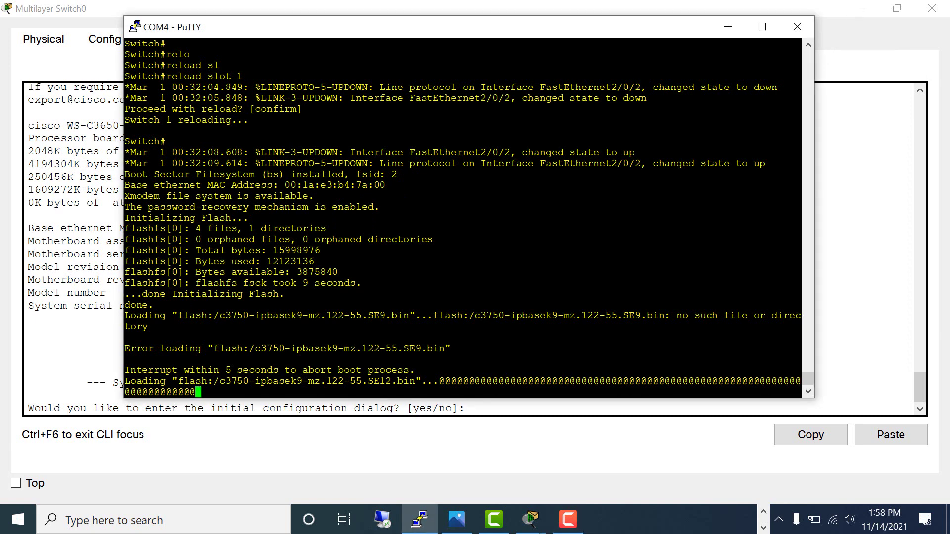
key("Return")
key("Return")
key("Return")
key("Return")
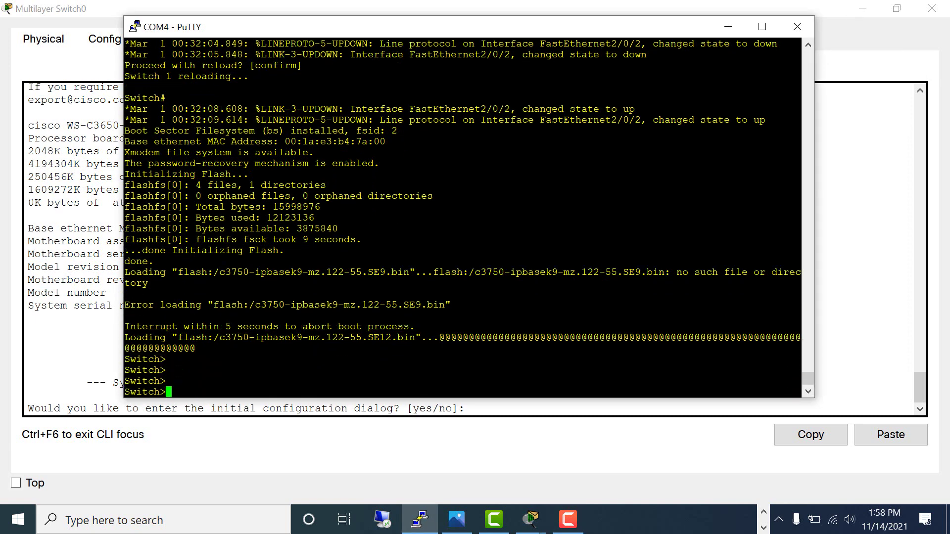
Step: Enter privileged EXEC mode on the physical switch with en
type("en")
key("Return")
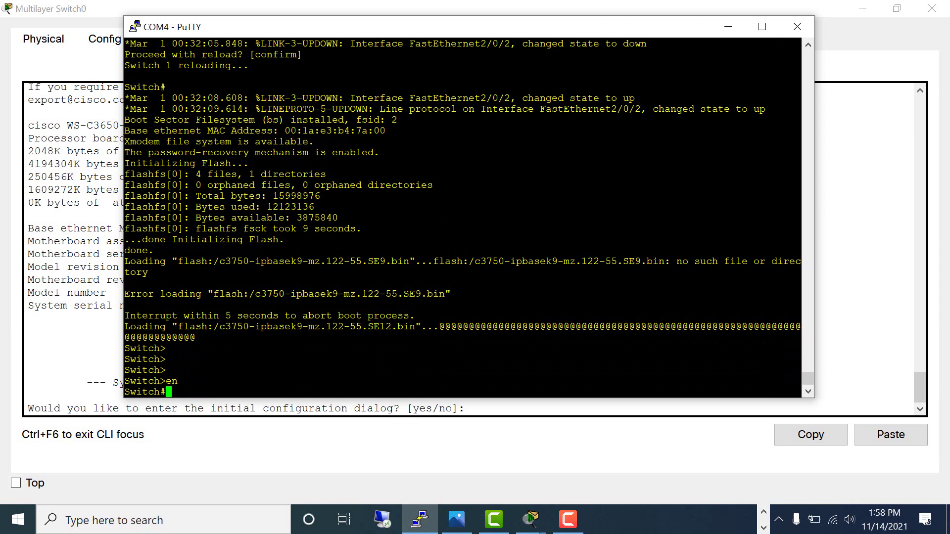
key("Return")
key("Return")
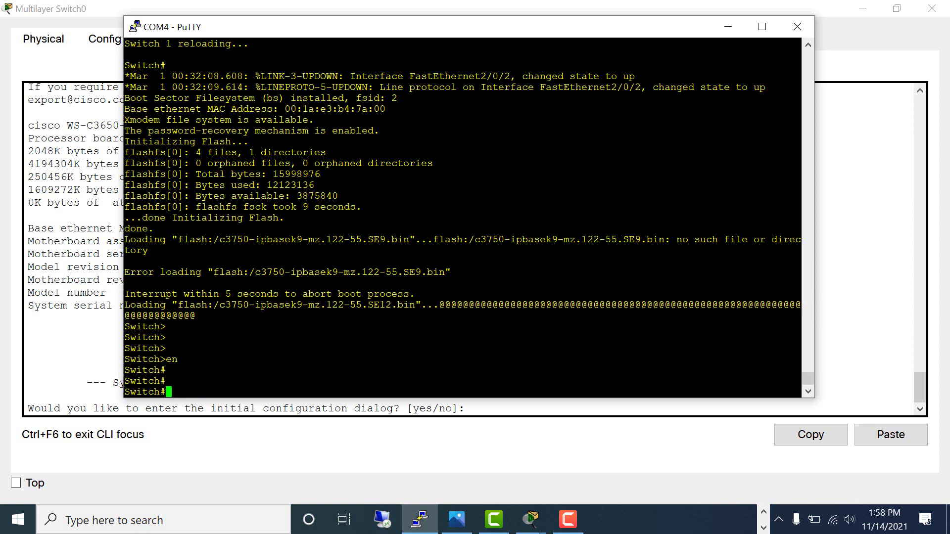
Step: Return to the PuTTY console, run sh switch and examine the stack table, highlighting switch 2's row
key("F10")
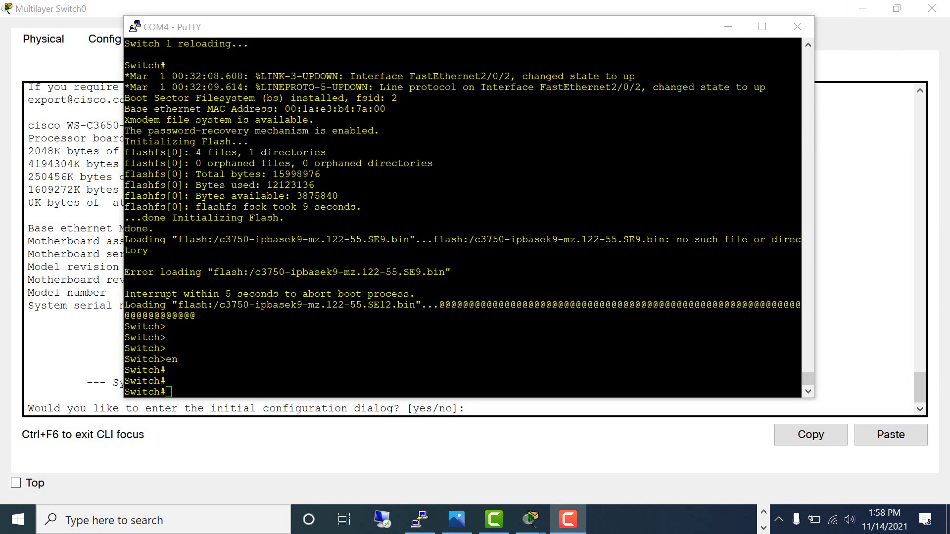
key("alt+Tab")
key("Return")
key("Return")
key("Return")
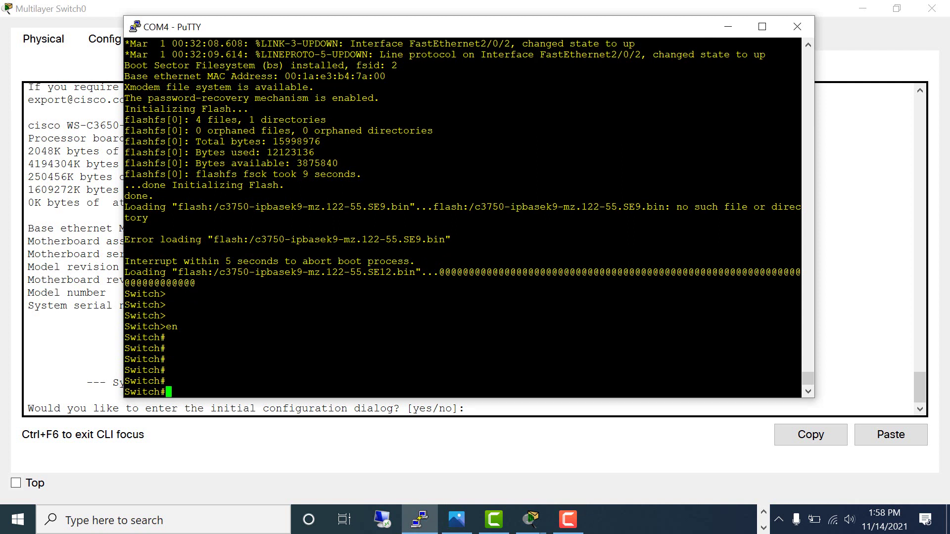
type("sh sw")
key("Tab")
key("Return")
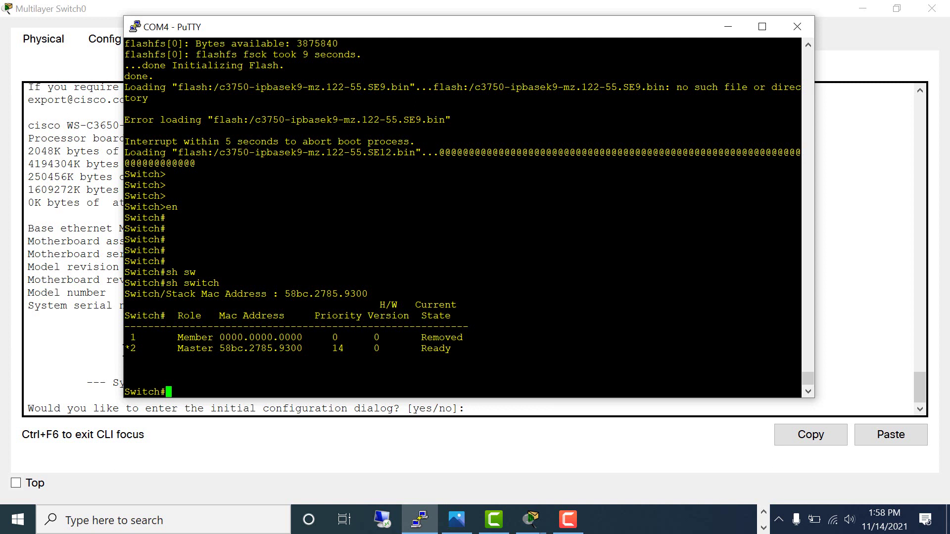
left_click_drag(125, 348, 454, 349)
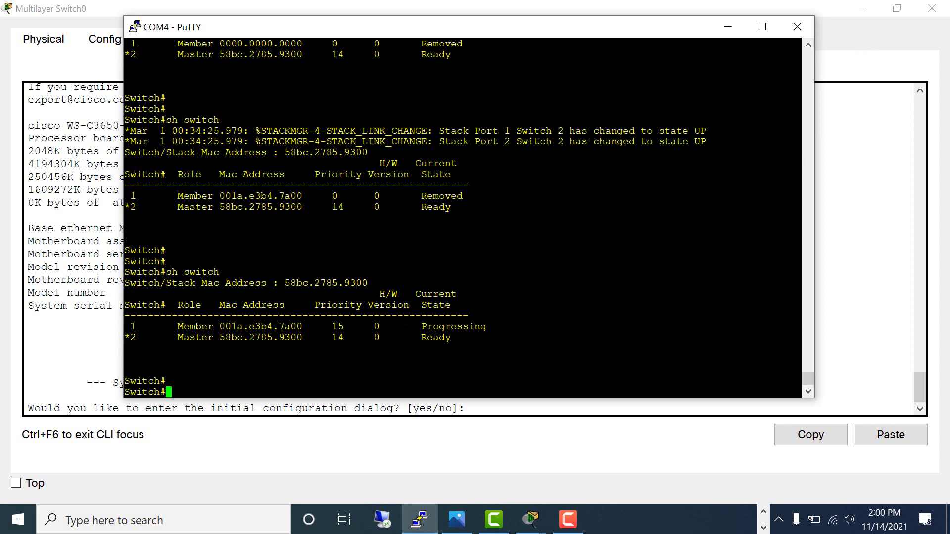
Step: Repeat sh switch to check the current state of reloading stack member 1
key("Return")
key("Return")
key("Up")
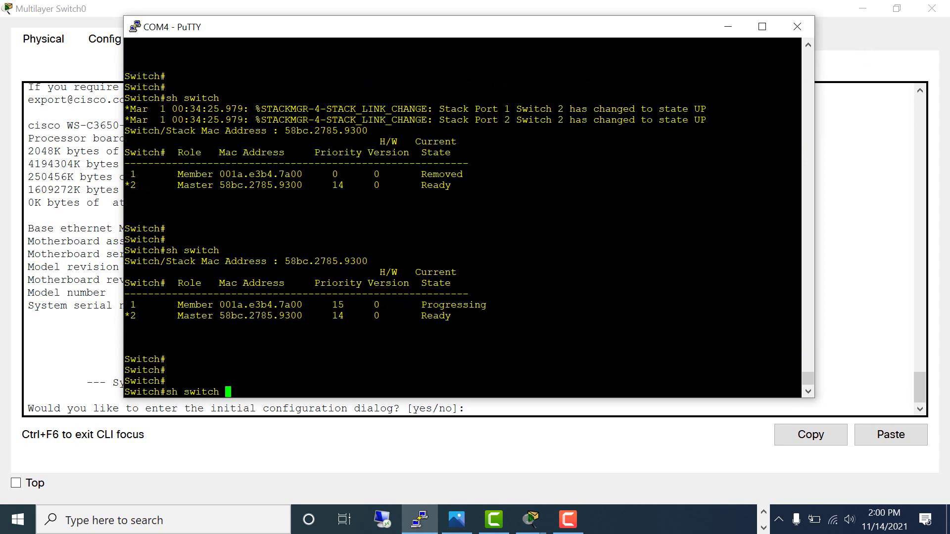
key("Return")
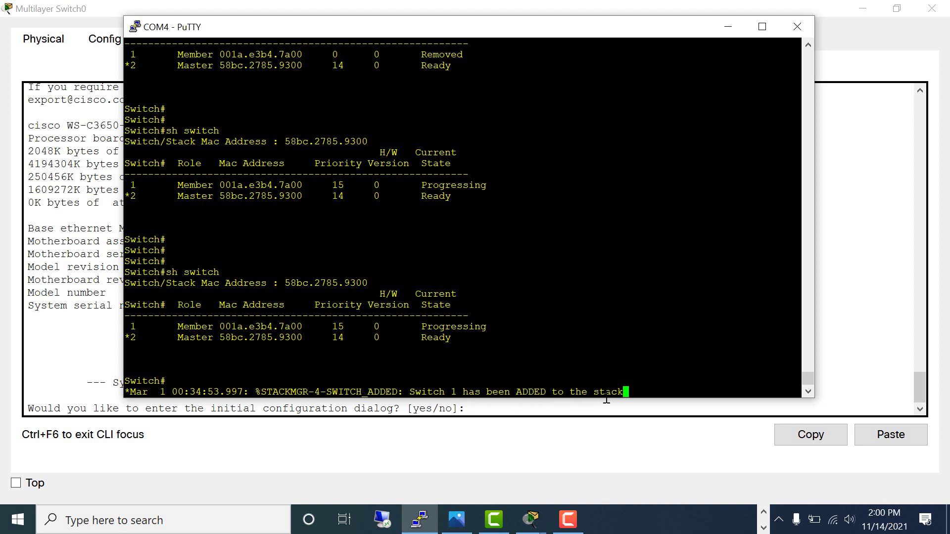
Step: Get a fresh prompt and rerun the previous sh switch command to check whether member 1 has rejoined the stack
key("Return")
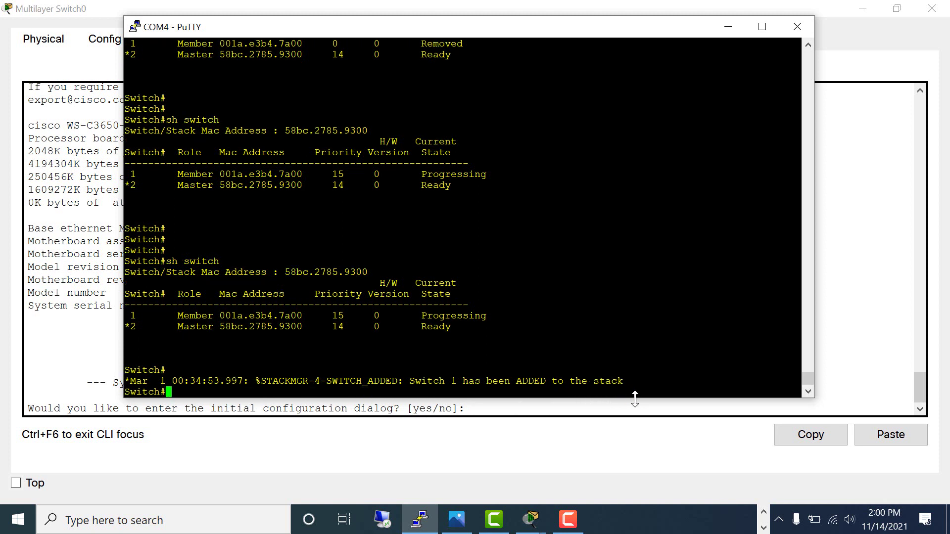
key("Return")
key("Return")
key("Up")
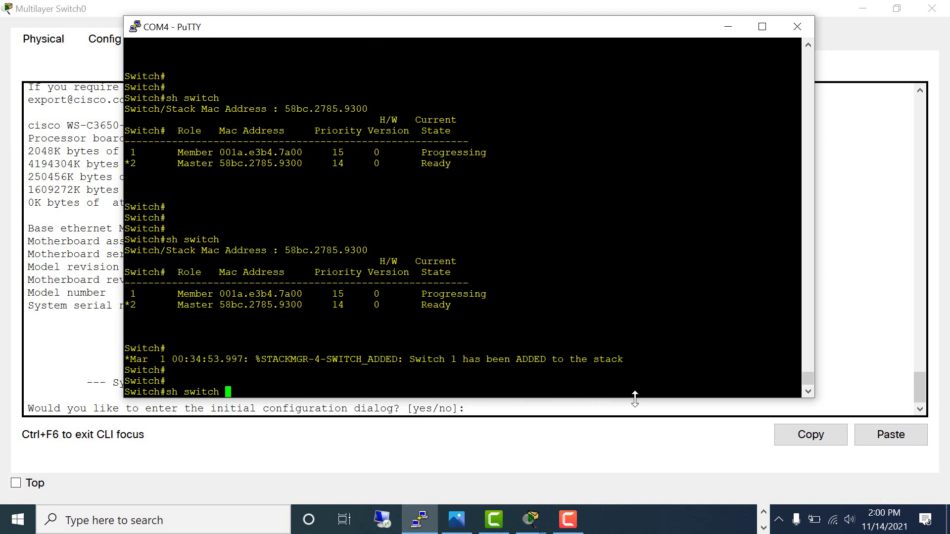
key("Return")
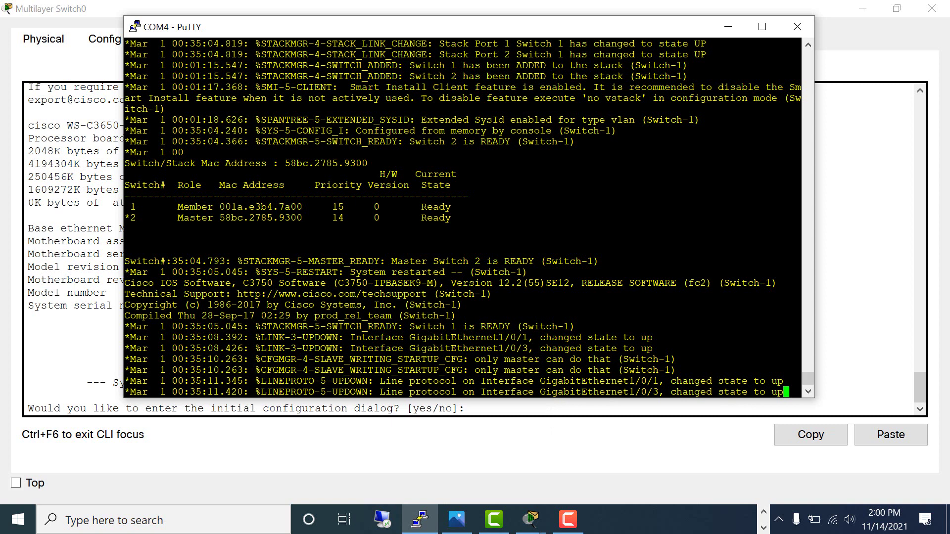
Step: Clear the log output to a fresh prompt, run sh switch and compare both members' roles and priorities, highlighting switch 2's row
key("Return")
key("Return")
key("Return")
key("Return")
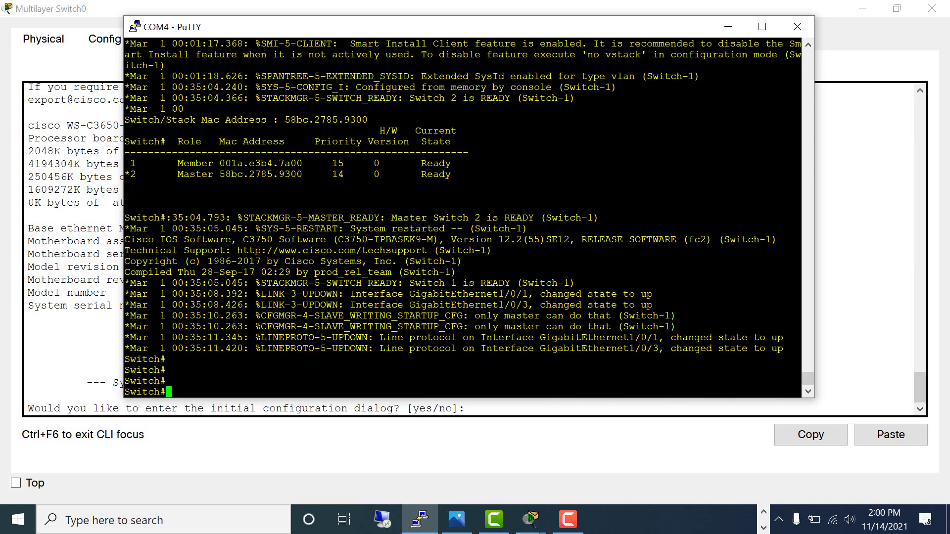
type("sh")
type(" swi")
key("Tab")
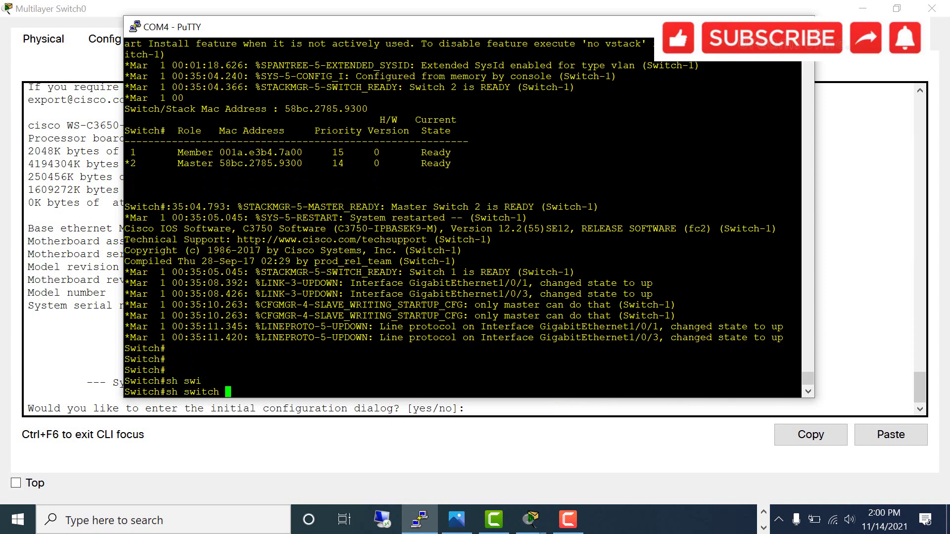
key("Return")
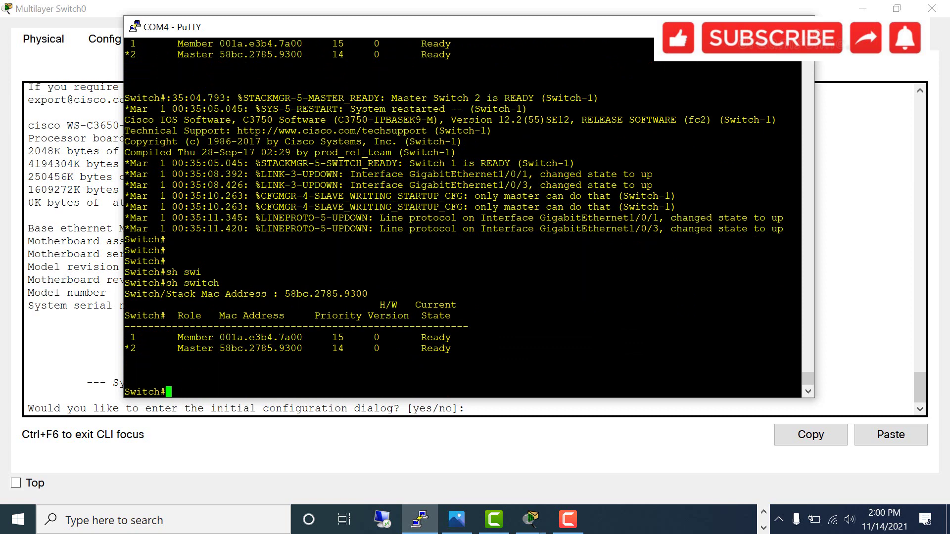
left_click_drag(125, 348, 449, 348)
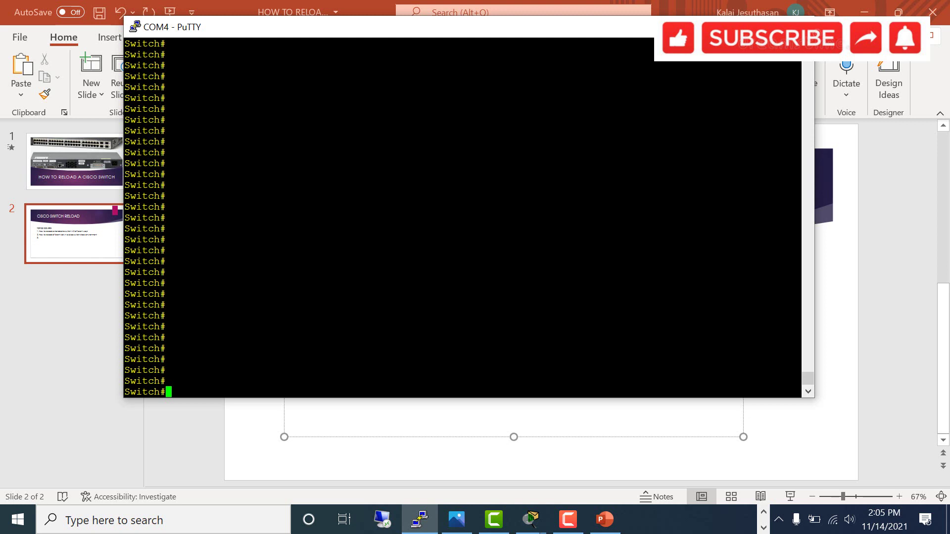
Step: Run sh switch once more and examine which member is master, briefly highlighting switch 1's row
type("sh")
type(" sw")
key("Tab")
key("Return")
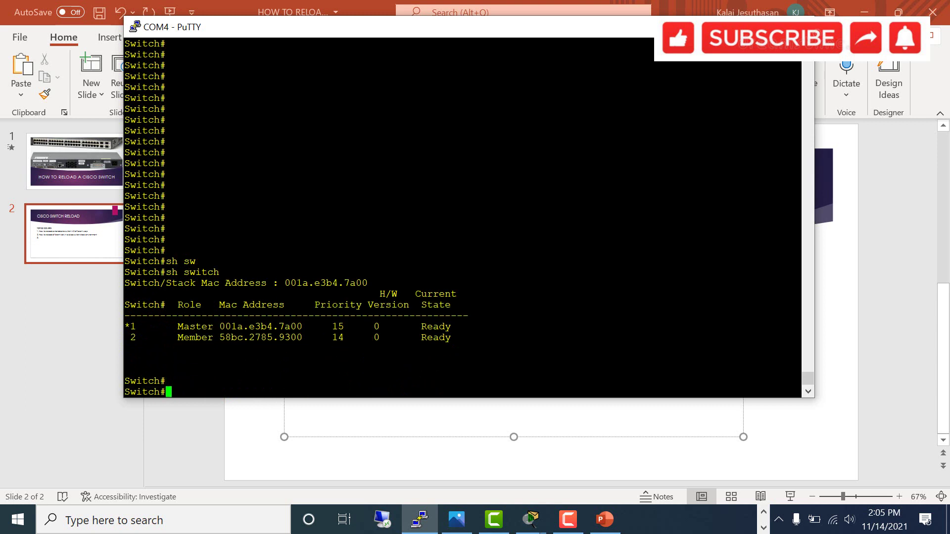
key("Return")
key("Return")
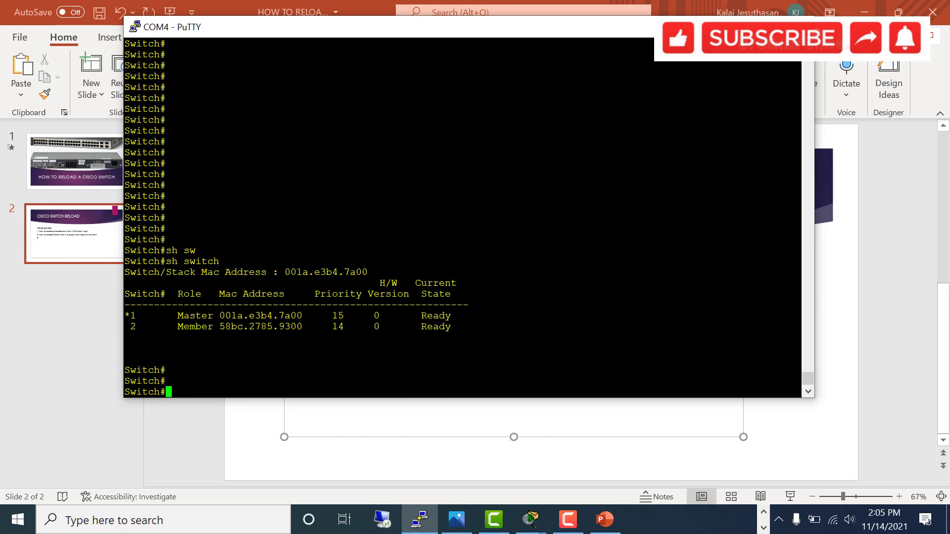
left_click_drag(125, 315, 453, 315)
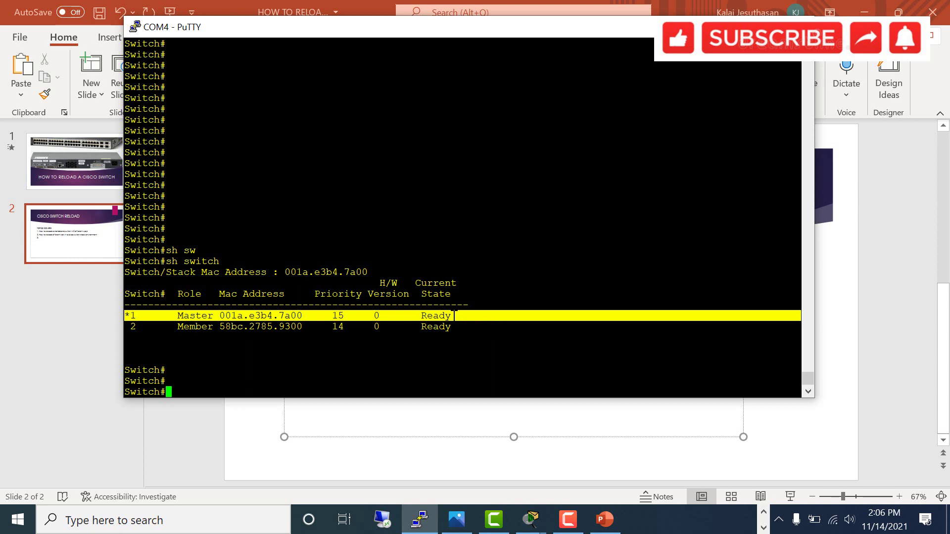
left_click(454, 316)
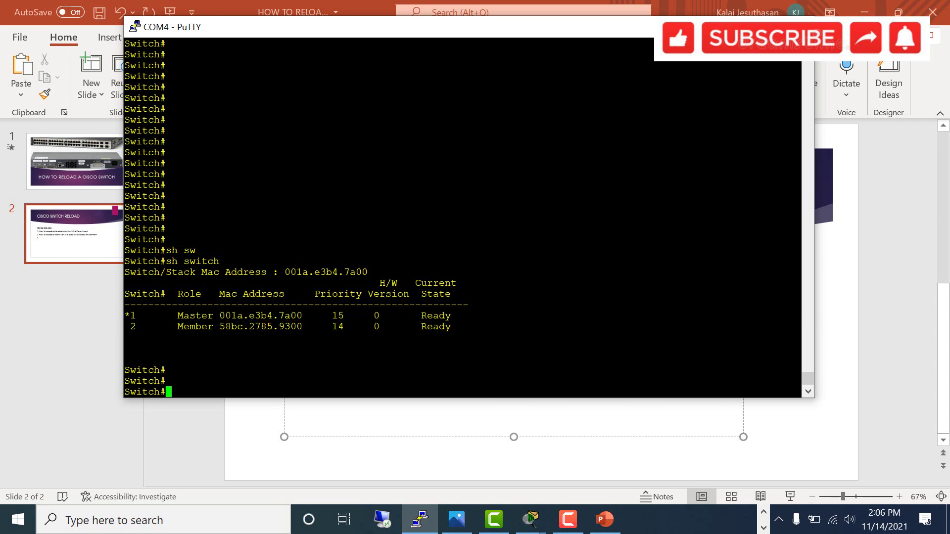